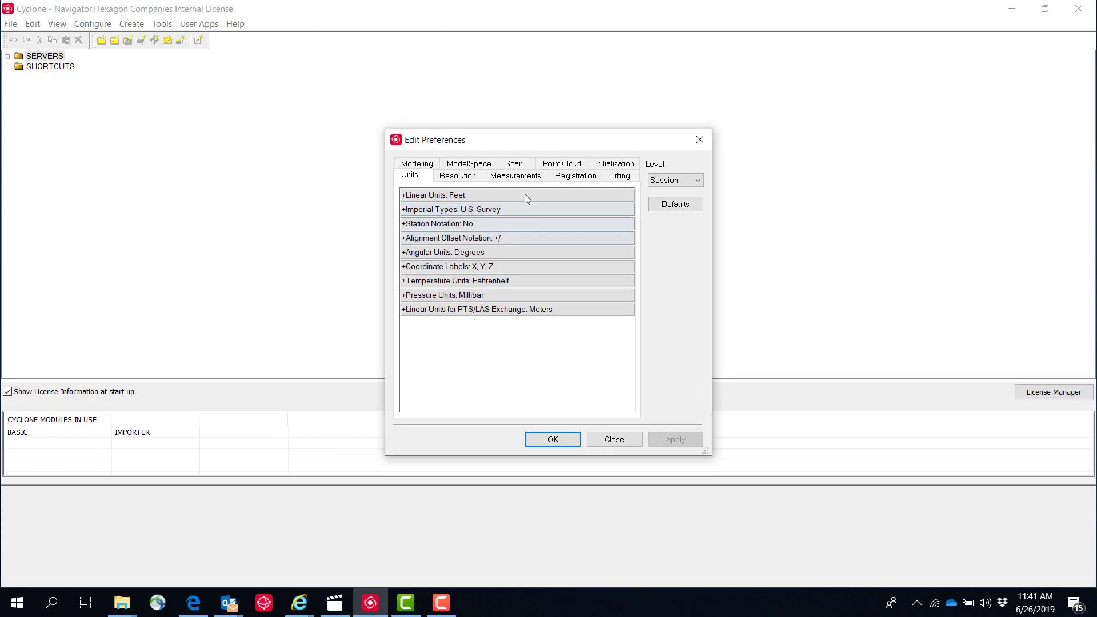
# Check the available preference levels and enlarge the Edit Preferences dialog so all its categories fit in one row
pyautogui.click(700, 181)
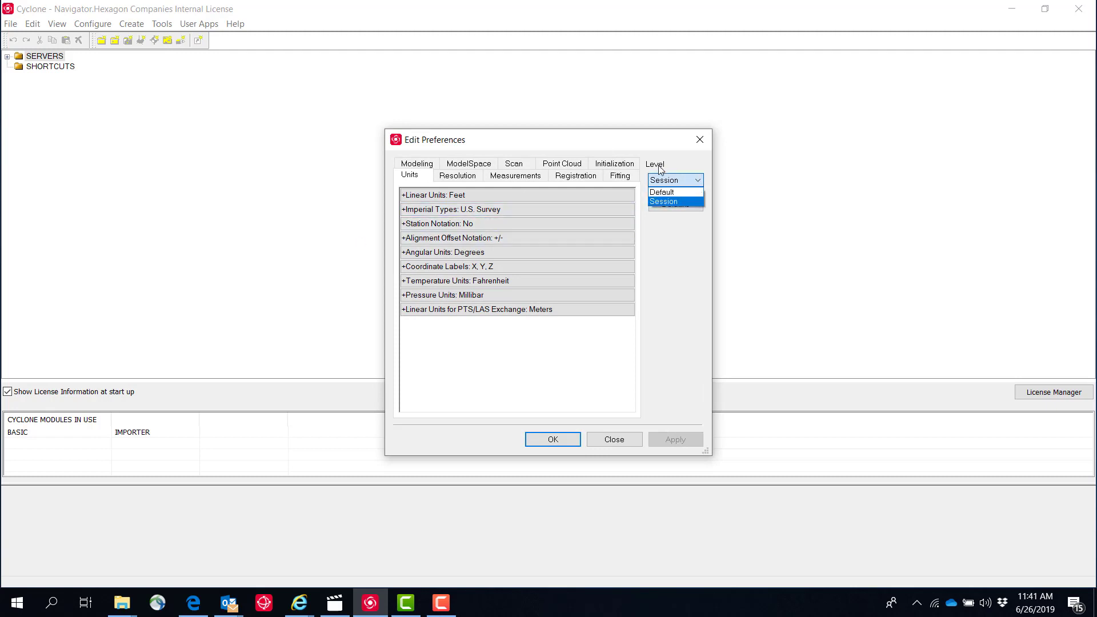
pyautogui.click(679, 193)
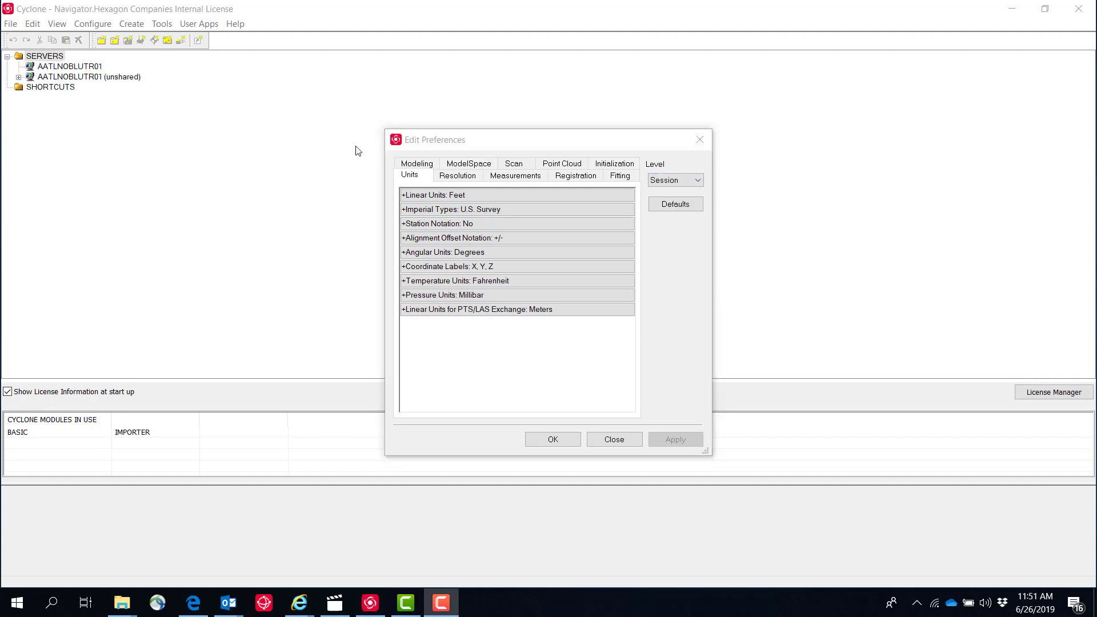
pyautogui.moveTo(713, 455); pyautogui.dragTo(968, 490)
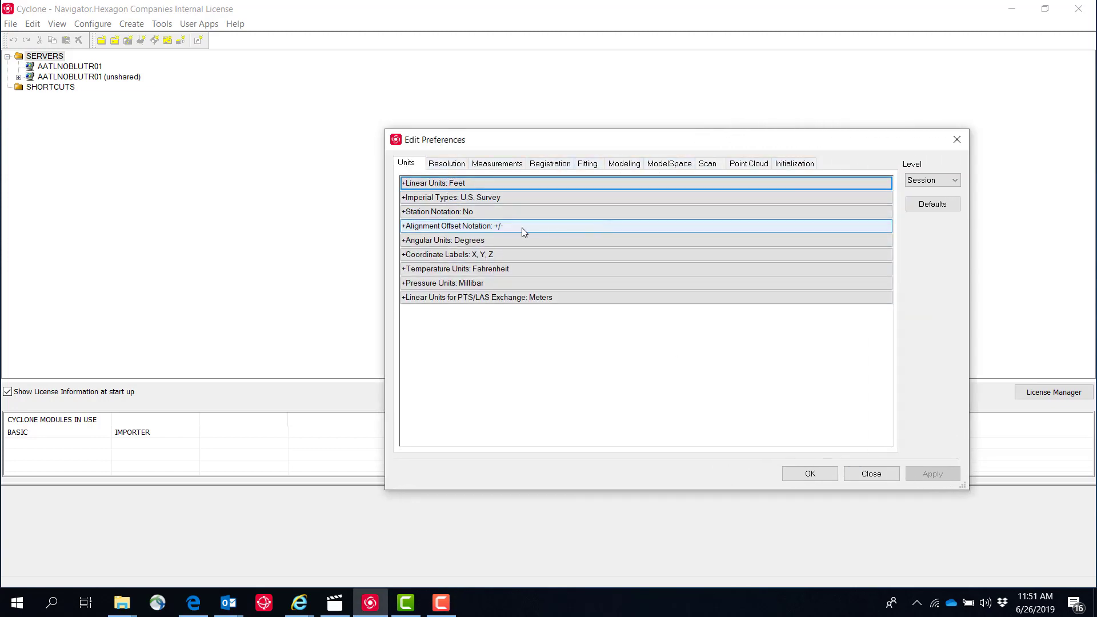
# Review the Linear Units and Imperial Types options, and set Station Notation to Yes
pyautogui.click(408, 184)
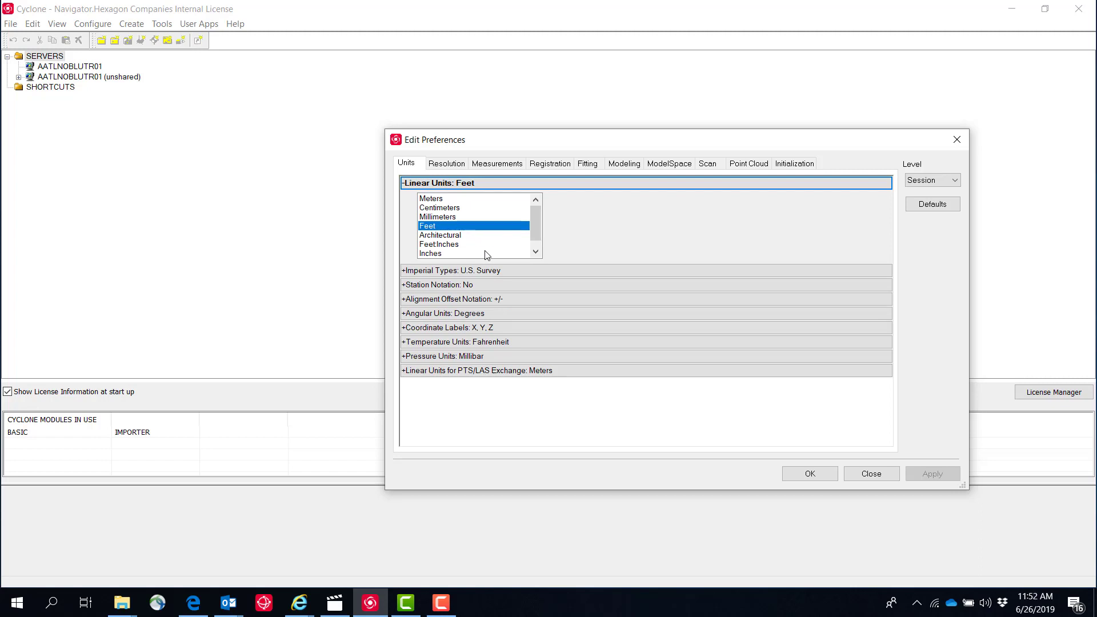
pyautogui.click(407, 272)
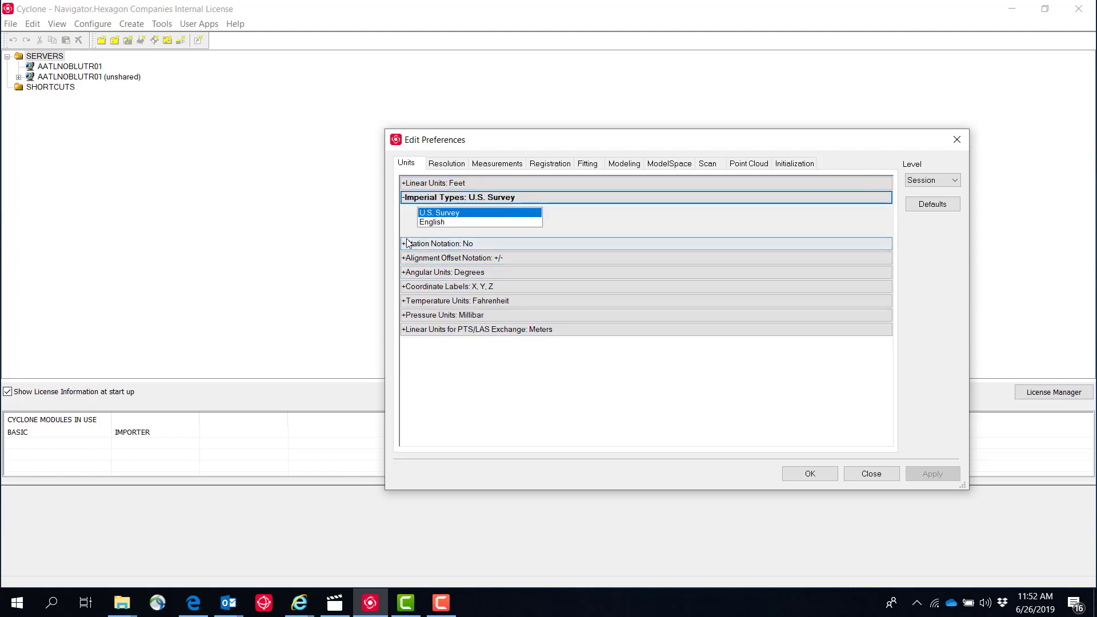
pyautogui.click(407, 244)
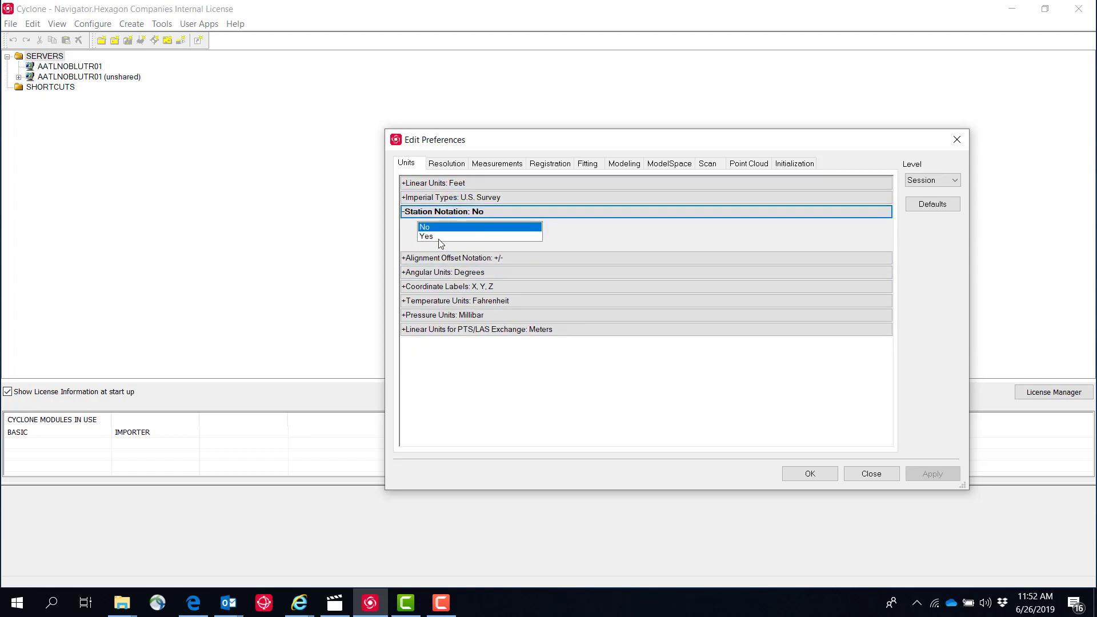
pyautogui.click(450, 237)
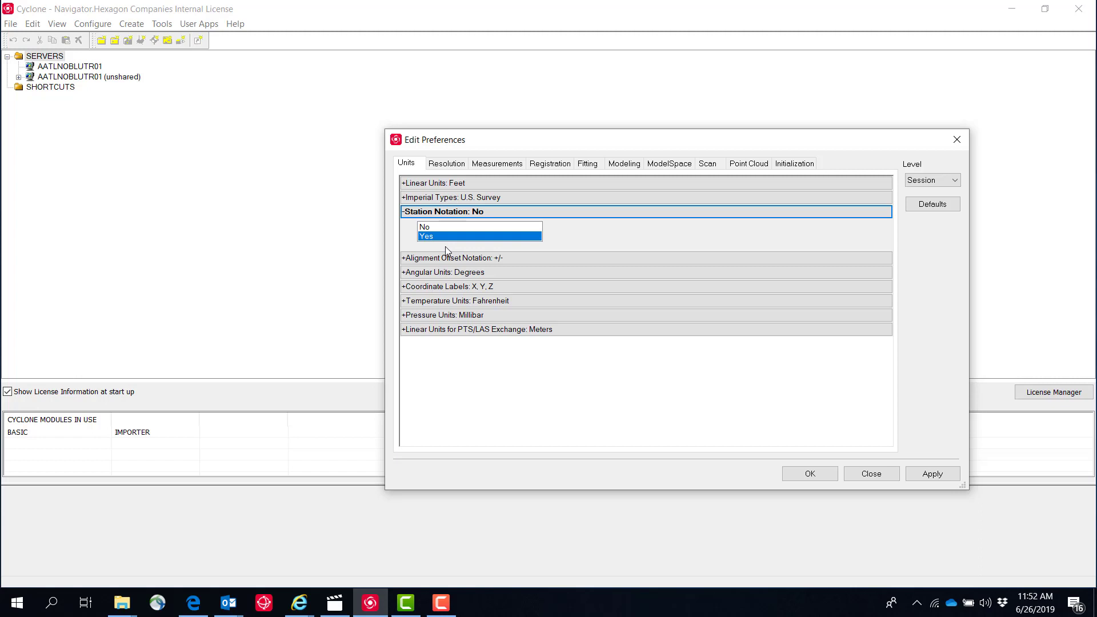
# Set Coordinate Labels to N, E, El, check the PTS/LAS exchange units, and apply and accept the unit preferences
pyautogui.click(404, 288)
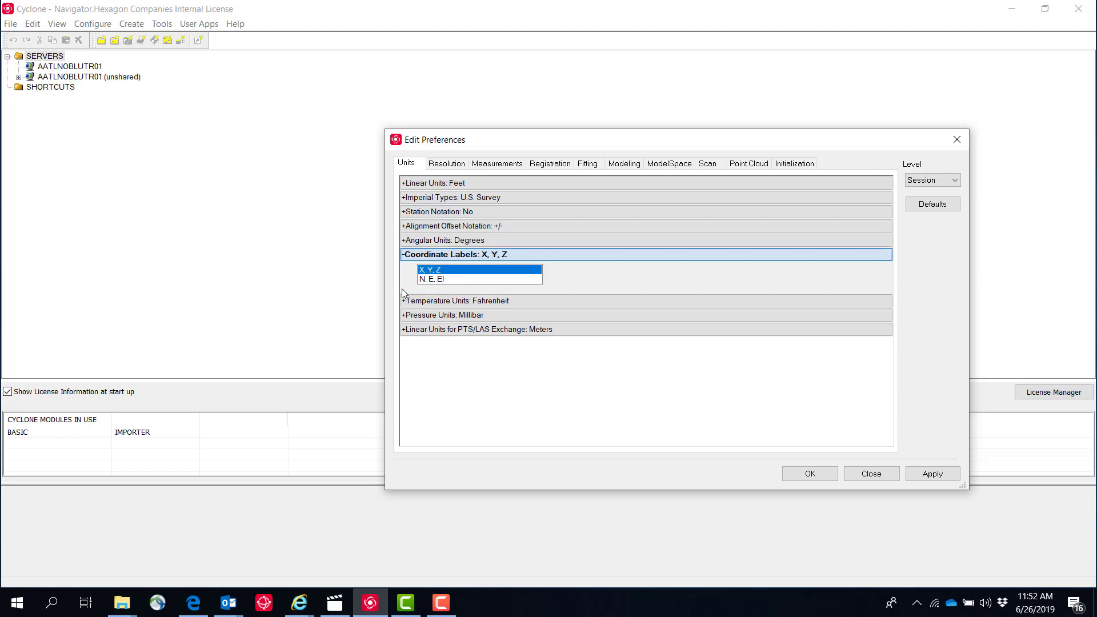
pyautogui.click(437, 279)
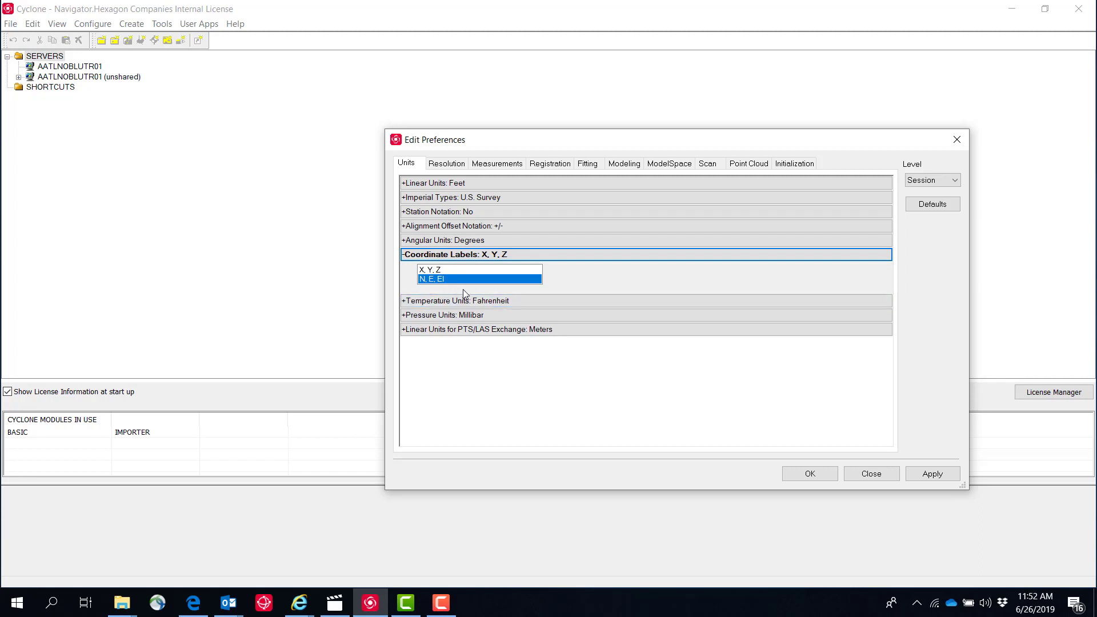
pyautogui.click(405, 330)
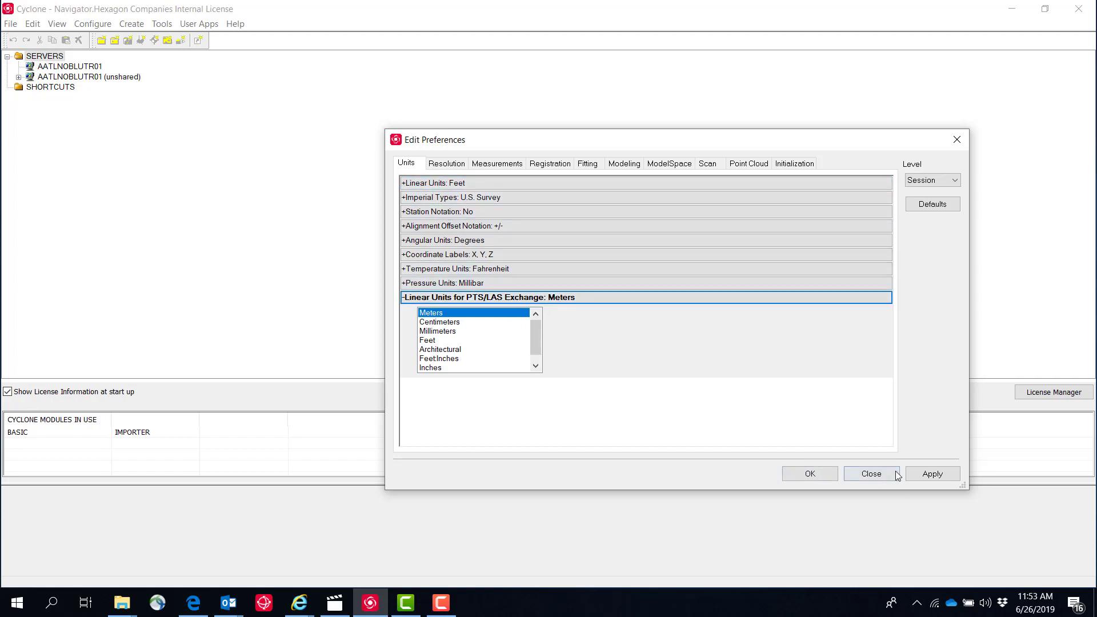
pyautogui.click(931, 474)
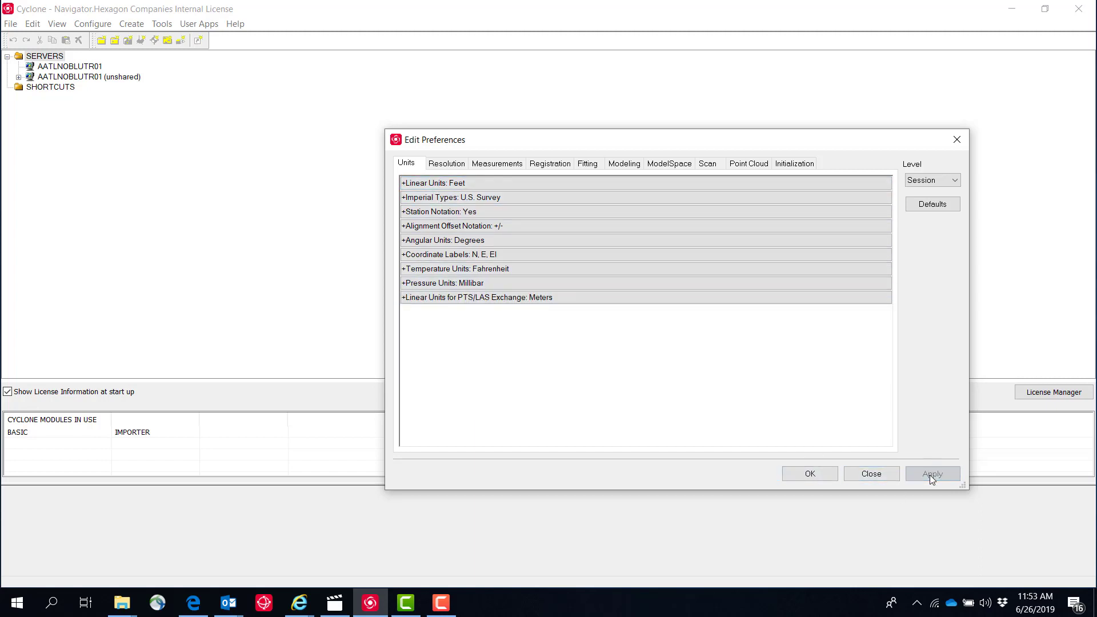
pyautogui.click(801, 475)
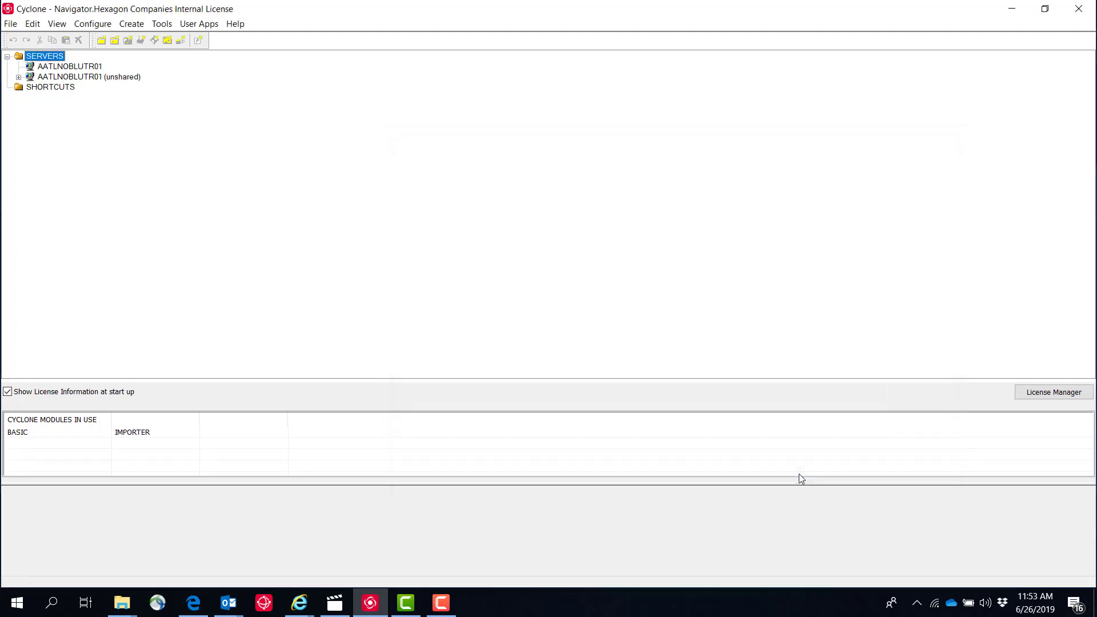
# Reopen Edit Preferences and switch the preference level to Default
pyautogui.click(32, 23)
pyautogui.click(67, 302)
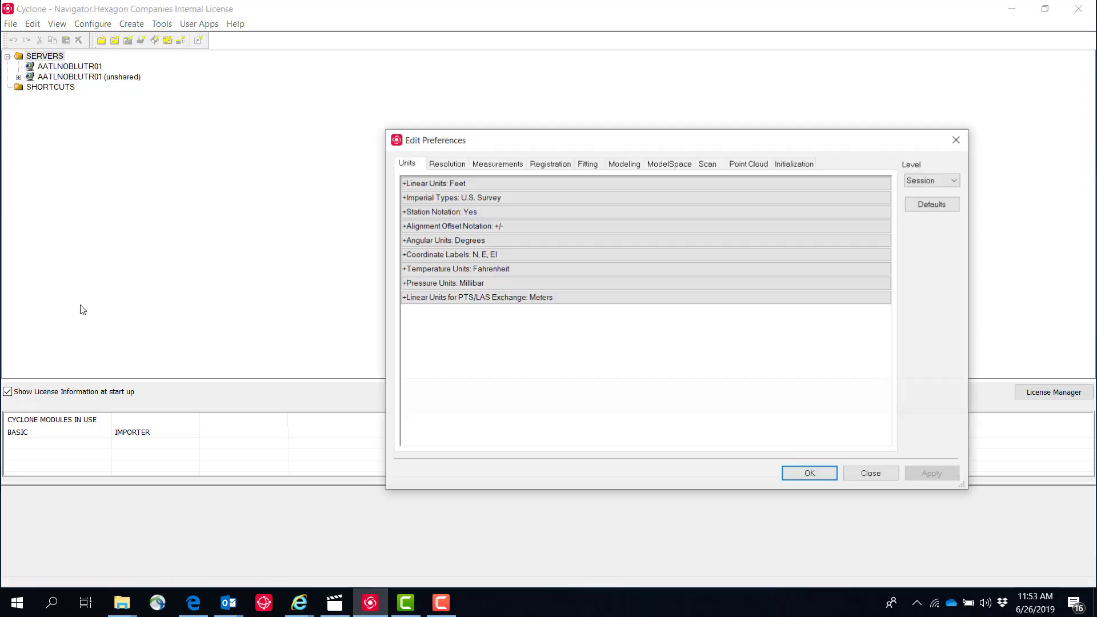
pyautogui.click(954, 179)
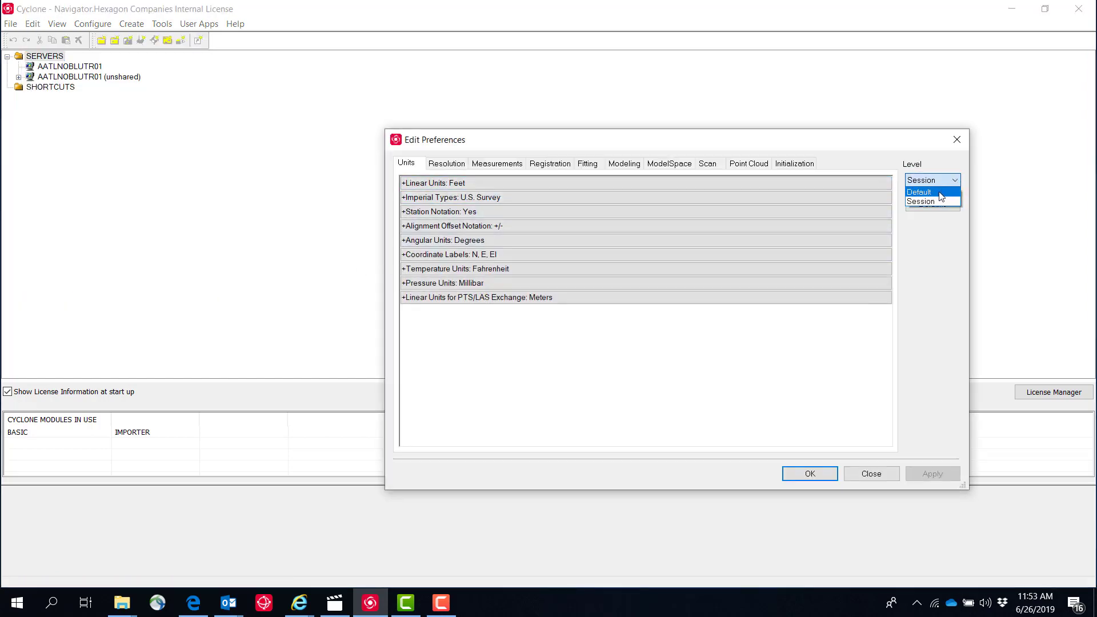
pyautogui.click(939, 193)
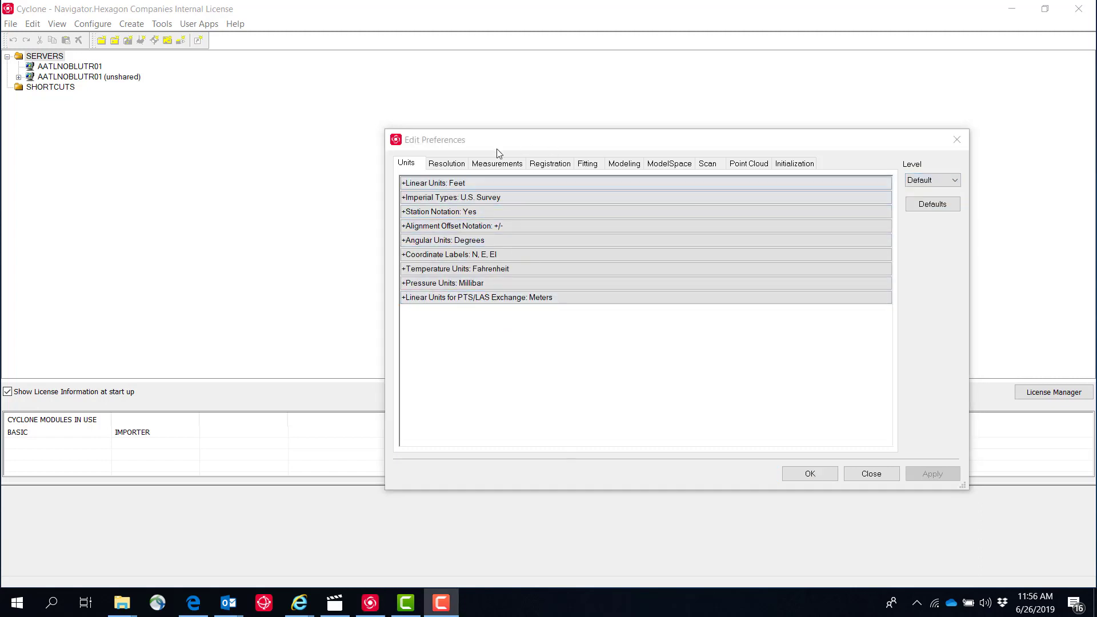
# Set the architectural distance resolution to 0'-0 1/16" and apply the change
pyautogui.click(443, 166)
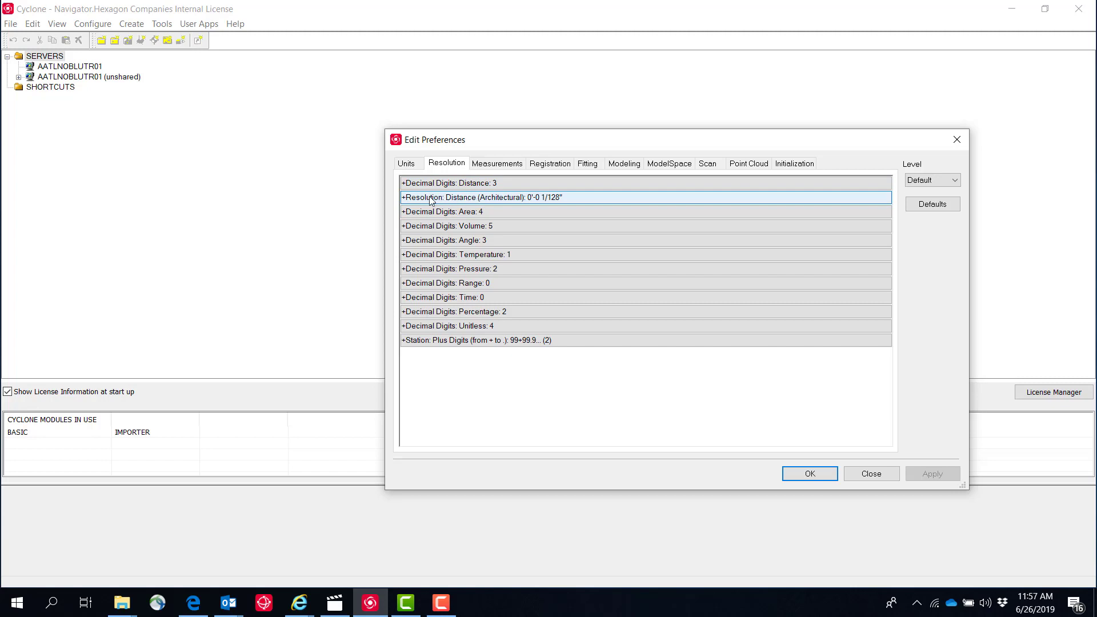
pyautogui.click(404, 197)
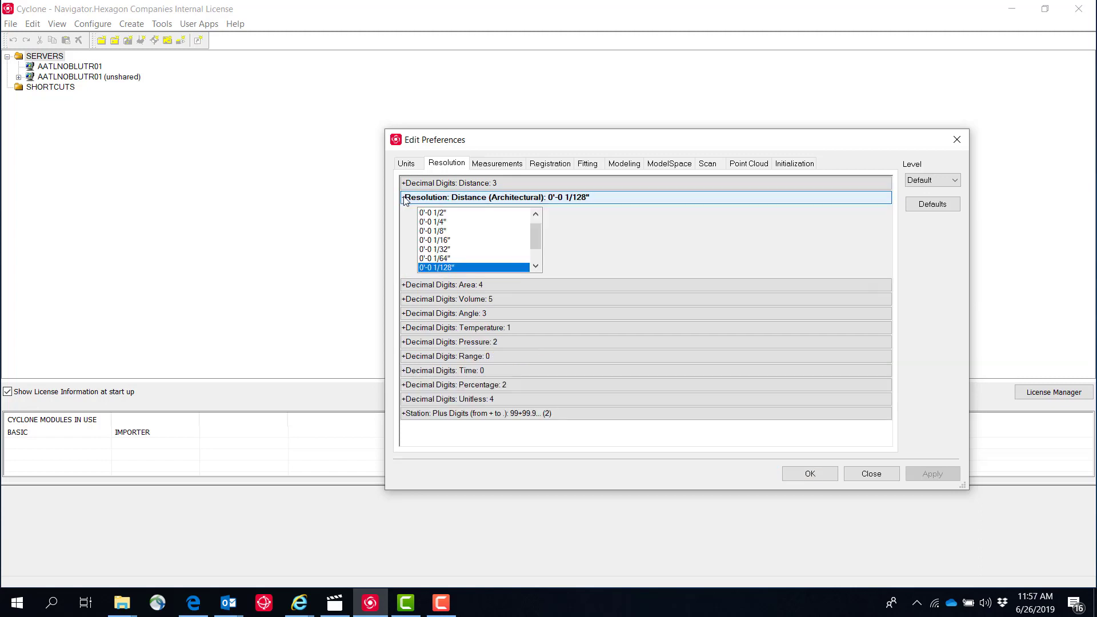
pyautogui.click(446, 240)
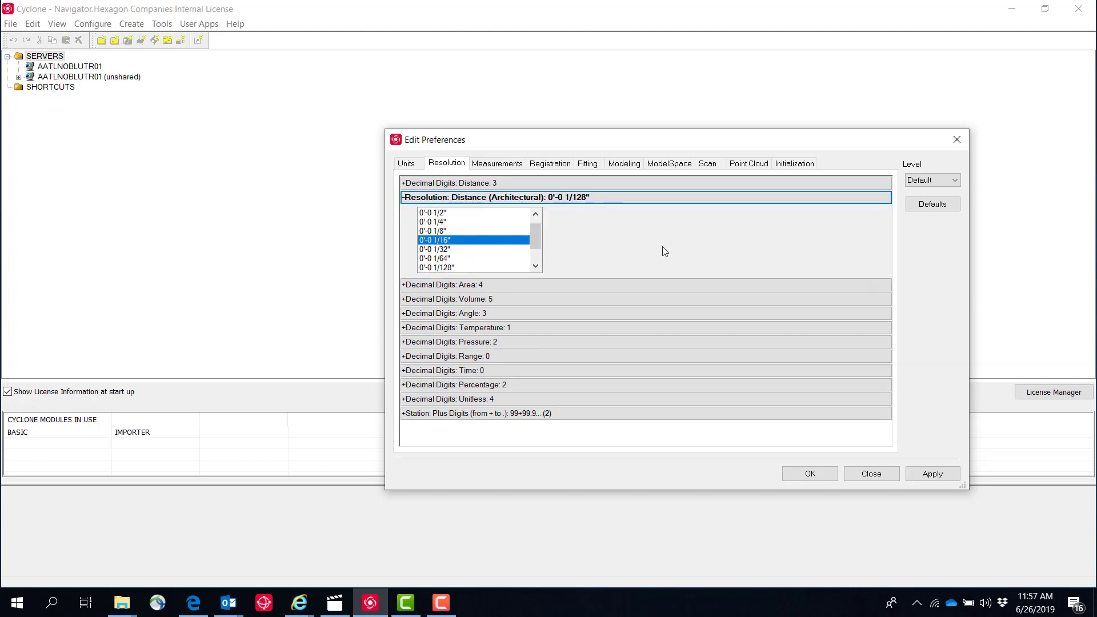
pyautogui.click(932, 474)
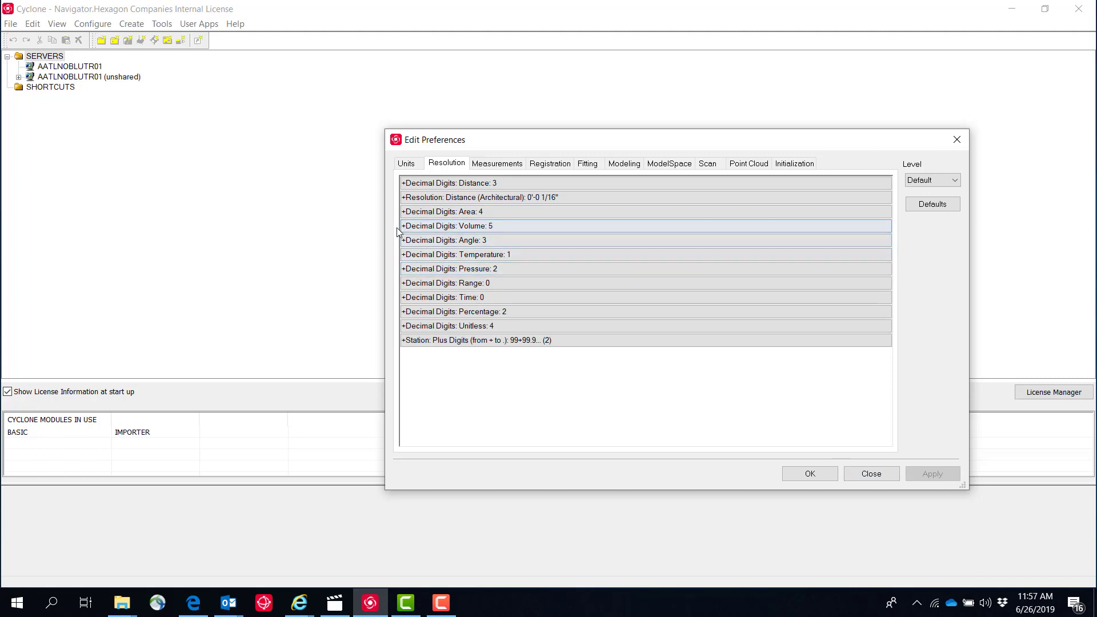
# Set the volume resolution to 2 decimal digits and apply the change
pyautogui.click(562, 227)
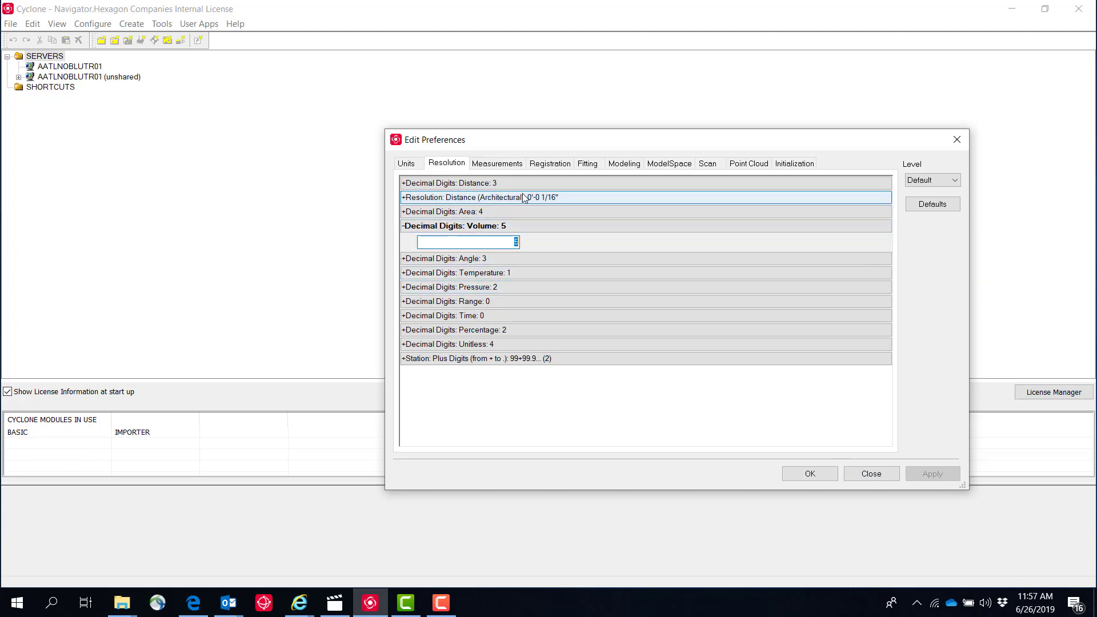
pyautogui.write('2')
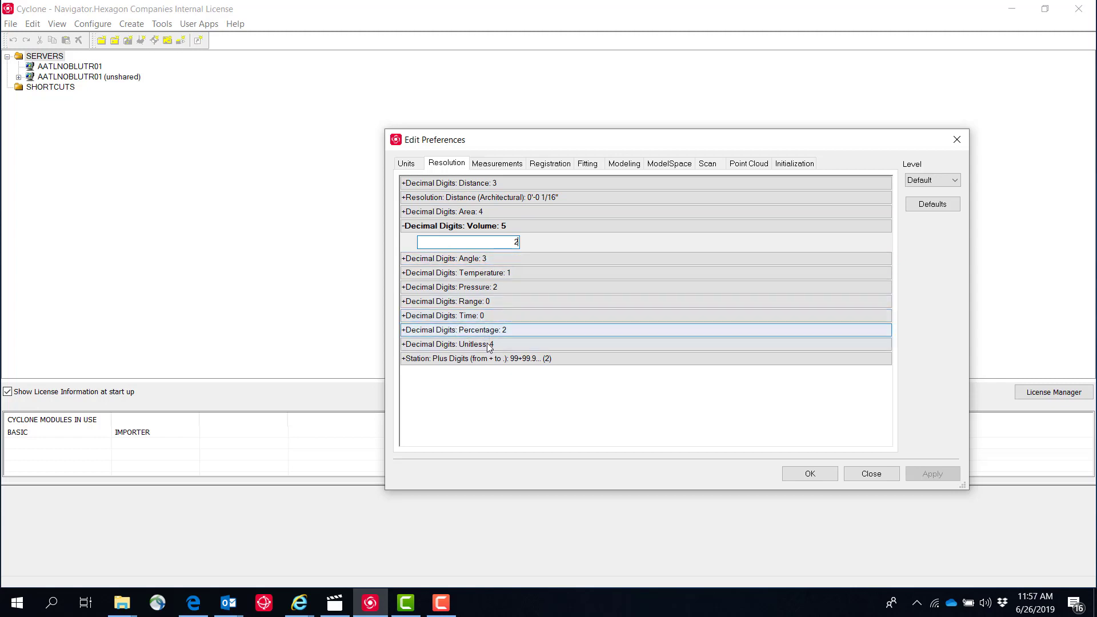
pyautogui.click(531, 344)
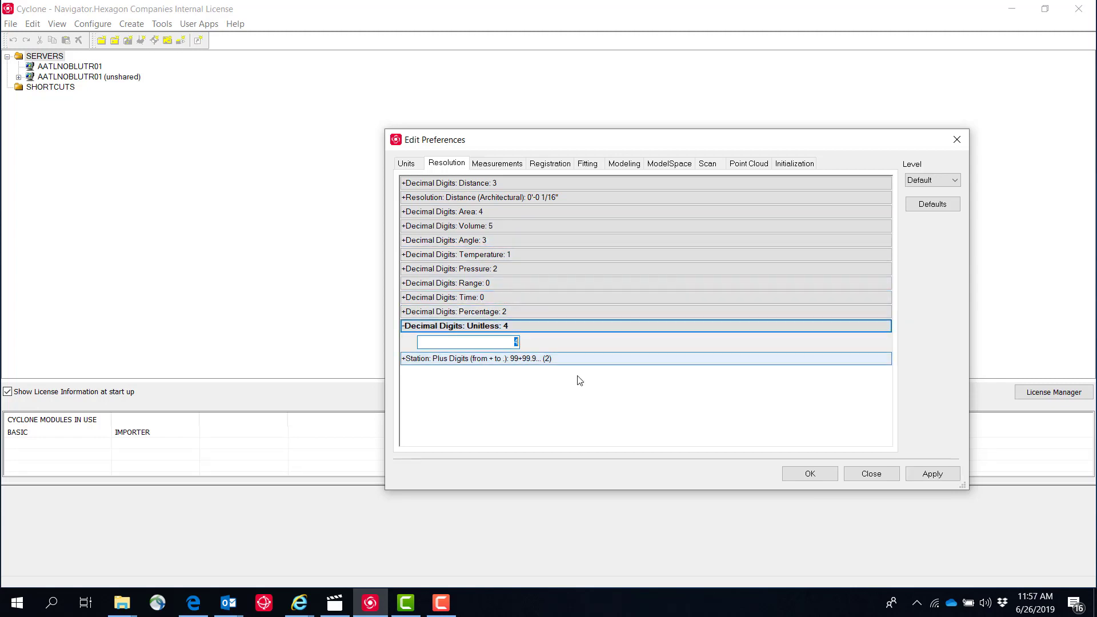
pyautogui.click(926, 476)
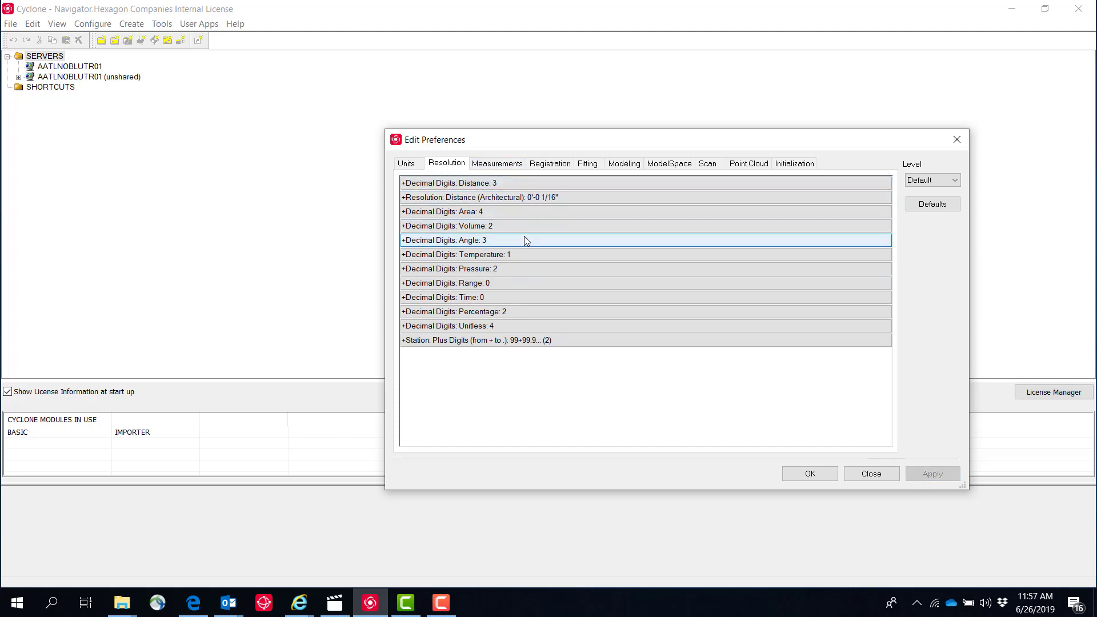
# Set the body color for measurements to Yellow
pyautogui.click(498, 163)
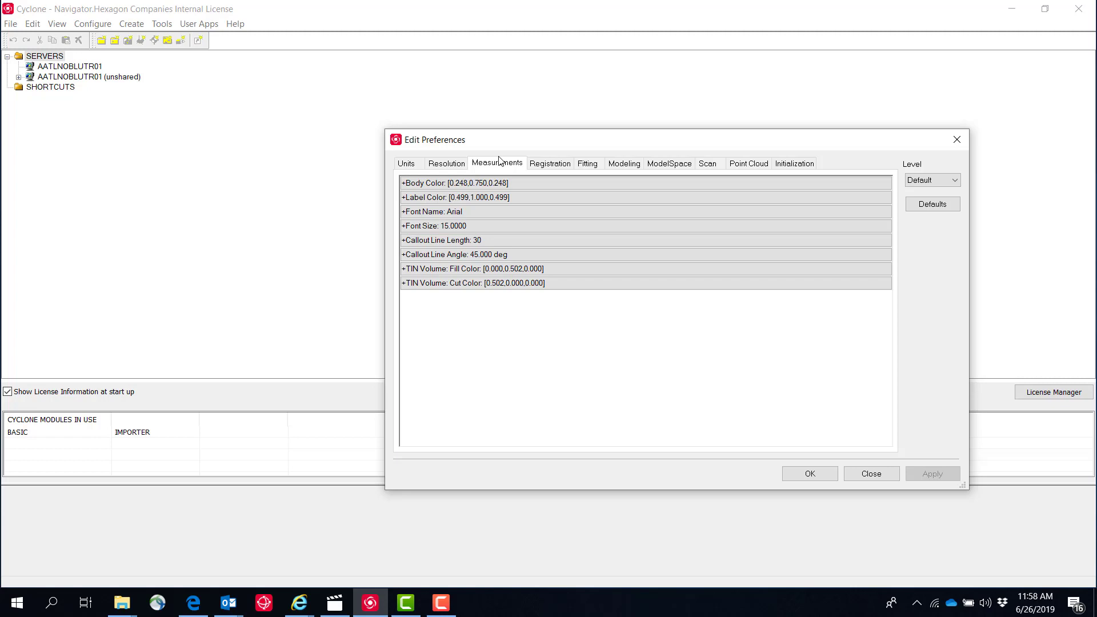
pyautogui.click(404, 182)
pyautogui.moveTo(444, 198); pyautogui.dragTo(491, 245)
pyautogui.click(518, 262)
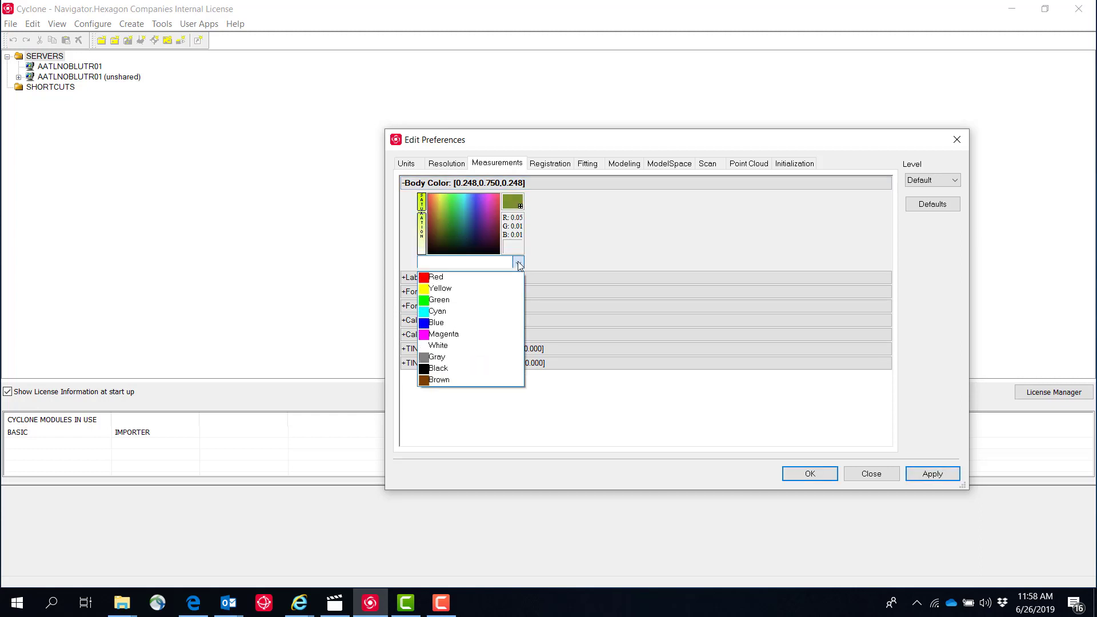
pyautogui.click(453, 288)
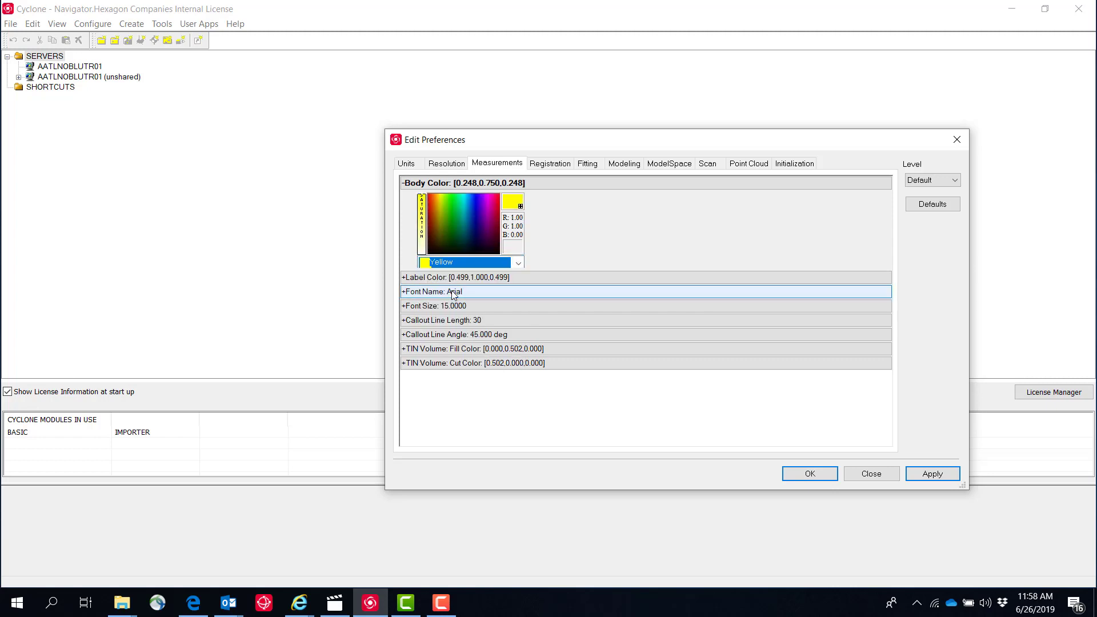
# Set the label color for measurements to Yellow
pyautogui.click(404, 278)
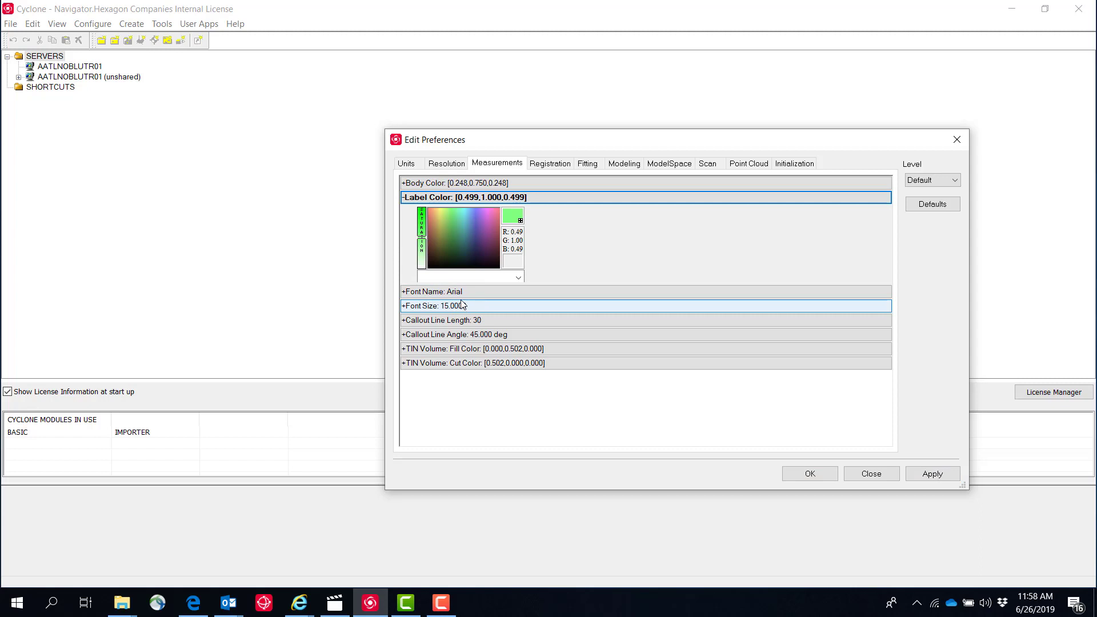
pyautogui.click(474, 277)
pyautogui.click(457, 301)
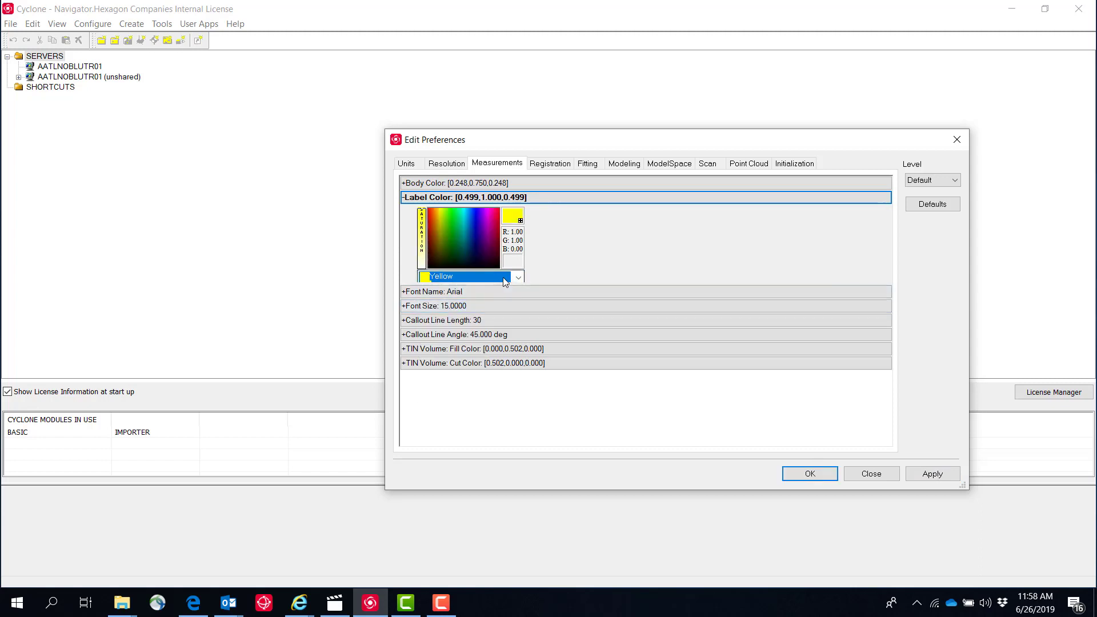
# Set the measurement font size to 30 and the callout line length to 35, and apply the changes
pyautogui.click(405, 307)
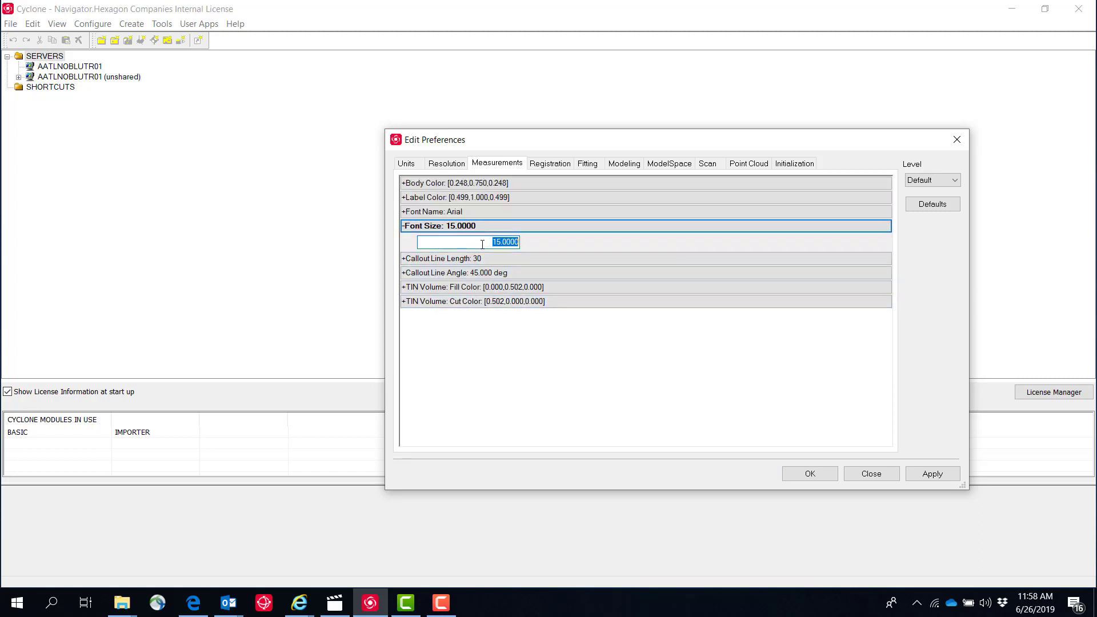
pyautogui.write('30')
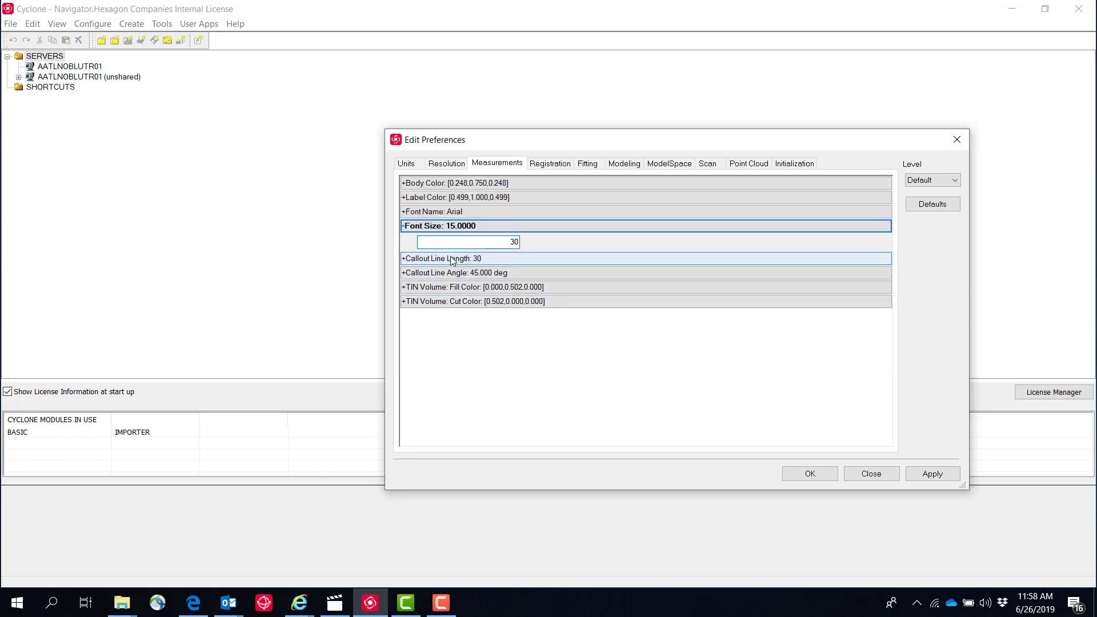
pyautogui.click(404, 261)
pyautogui.click(404, 261)
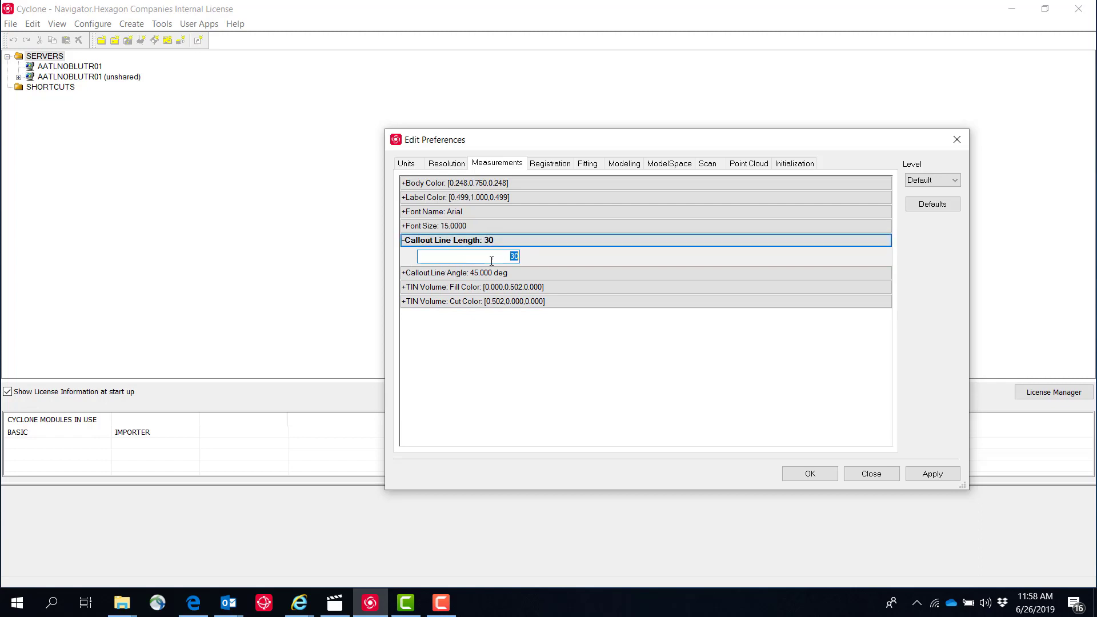
pyautogui.write('35')
pyautogui.click(927, 475)
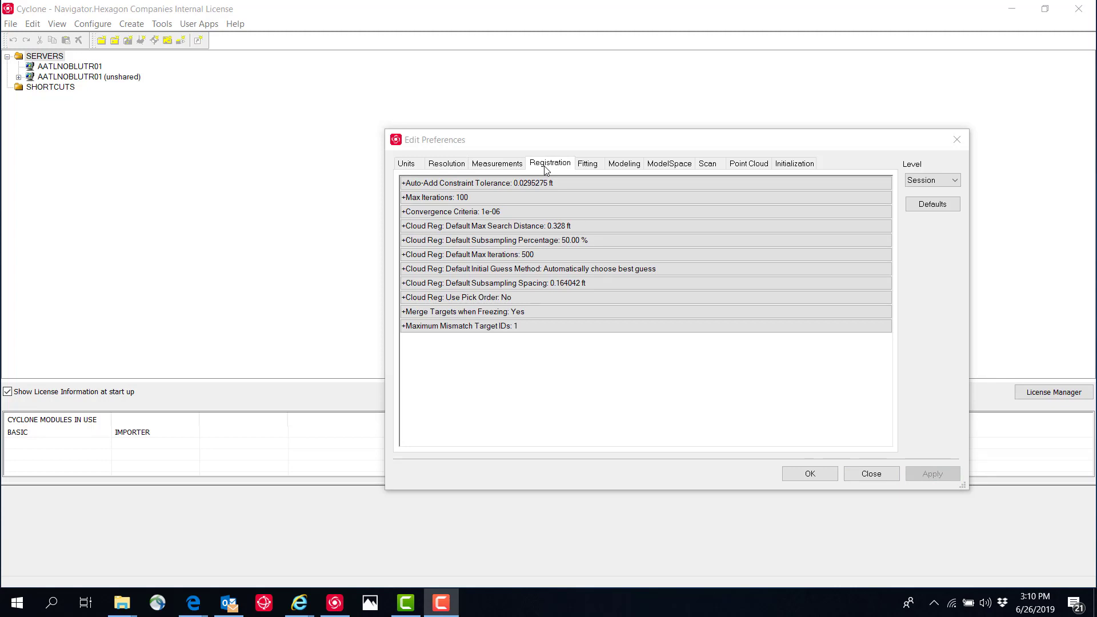
# Set the cloud registration default subsampling percentage to 30% and default max iterations to 250, and apply the changes
pyautogui.click(405, 240)
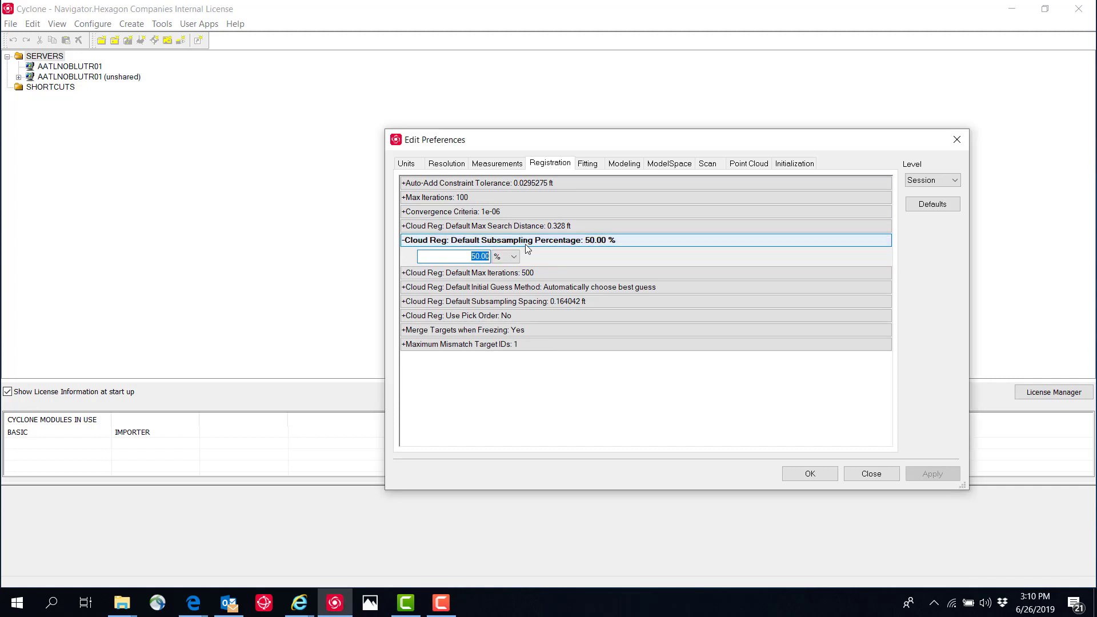
pyautogui.write('30')
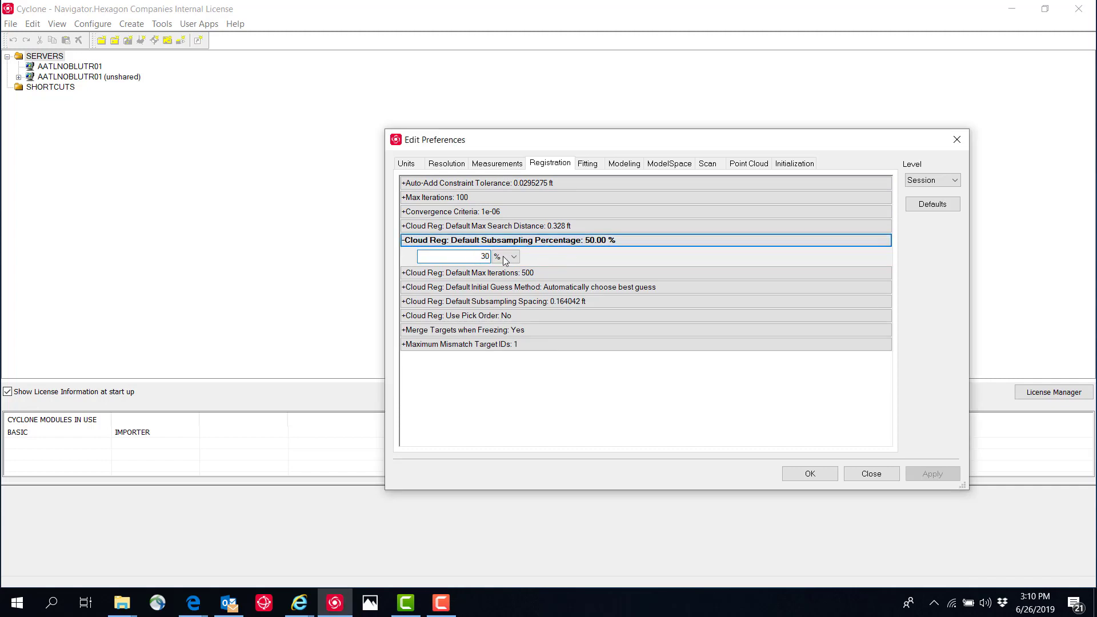
pyautogui.click(403, 273)
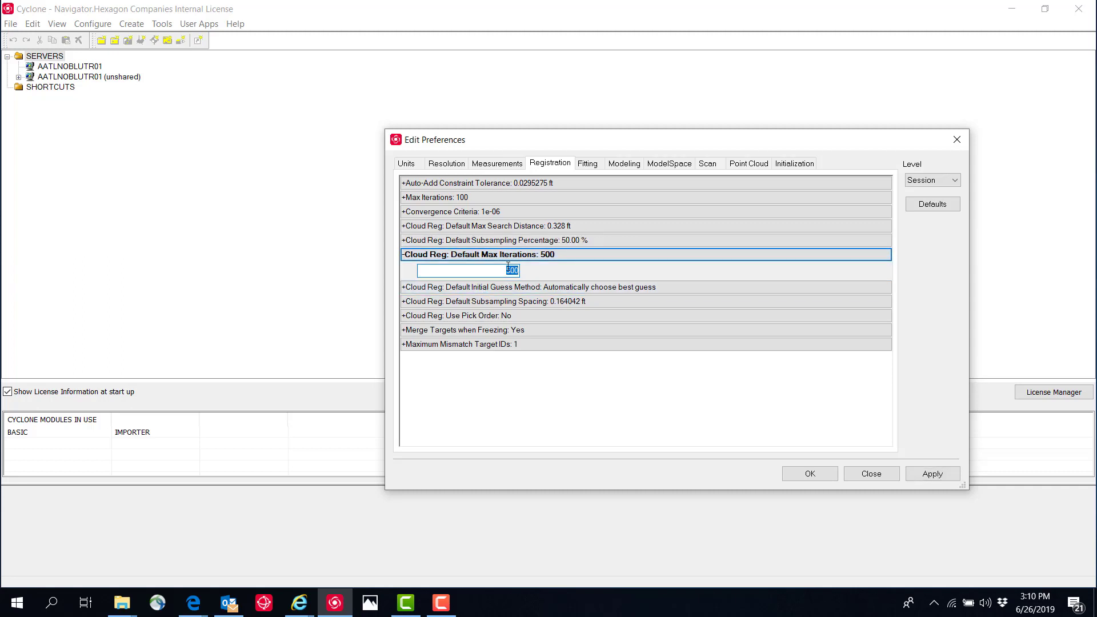
pyautogui.write('250')
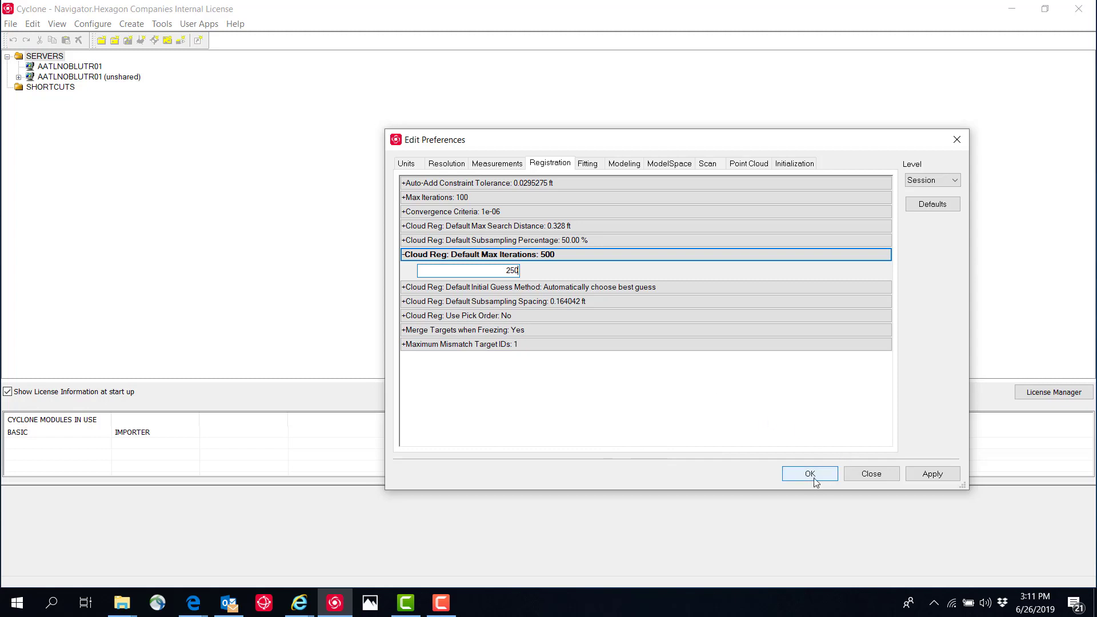
pyautogui.click(938, 474)
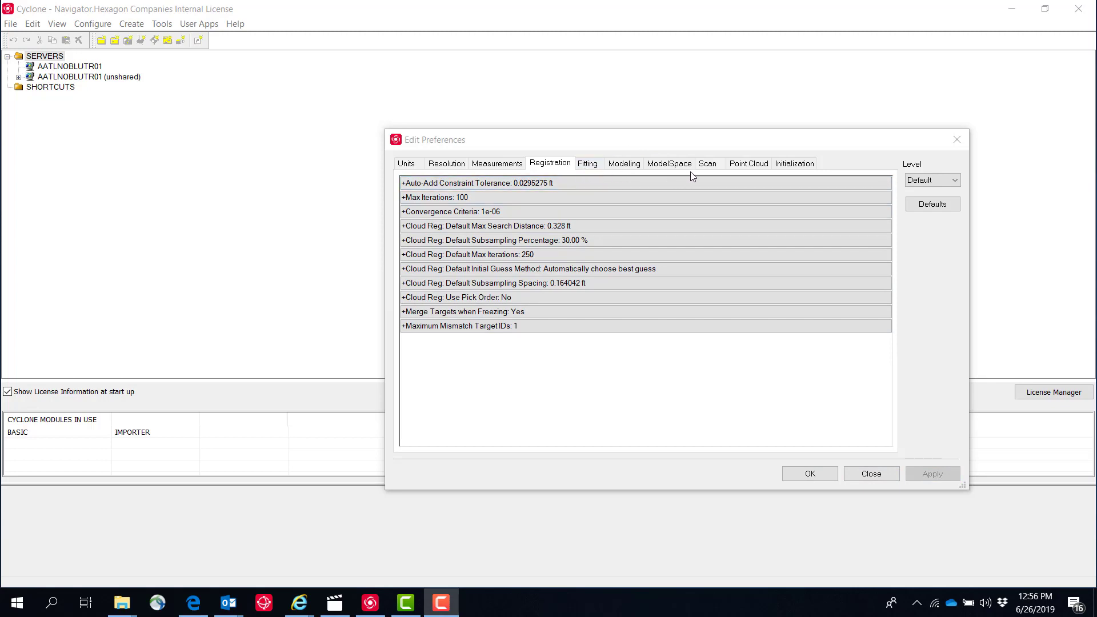
# Look through the Fitting, Modeling and ModelSpace preferences
pyautogui.click(588, 166)
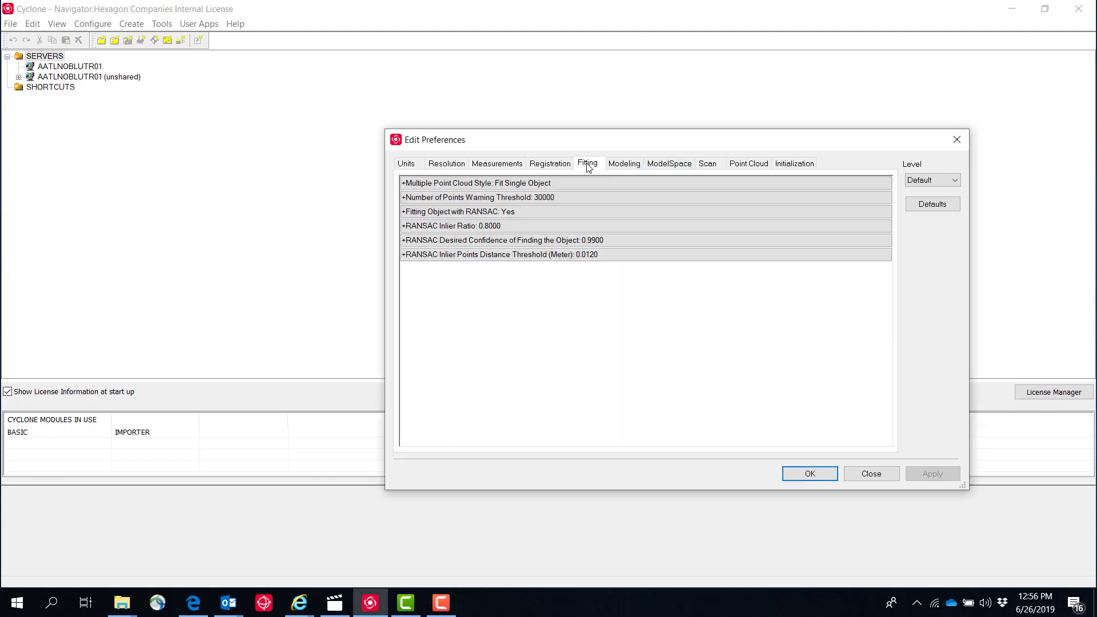
pyautogui.click(625, 165)
pyautogui.click(678, 168)
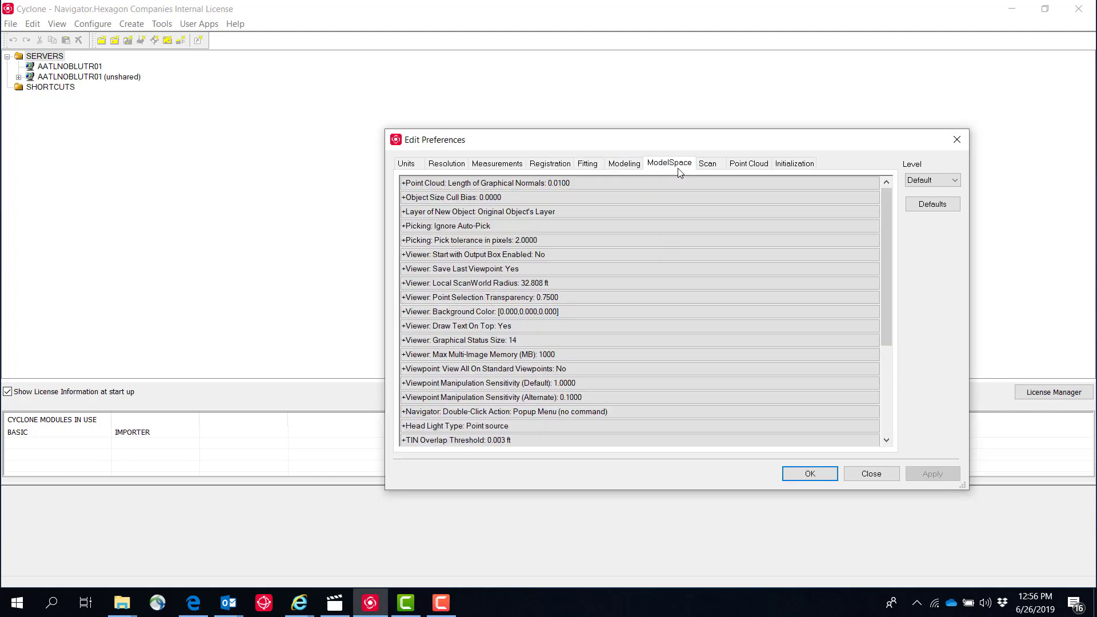
# Examine the unit choices for the sphere target diameter in the Scan preferences without changing the setting
pyautogui.click(710, 165)
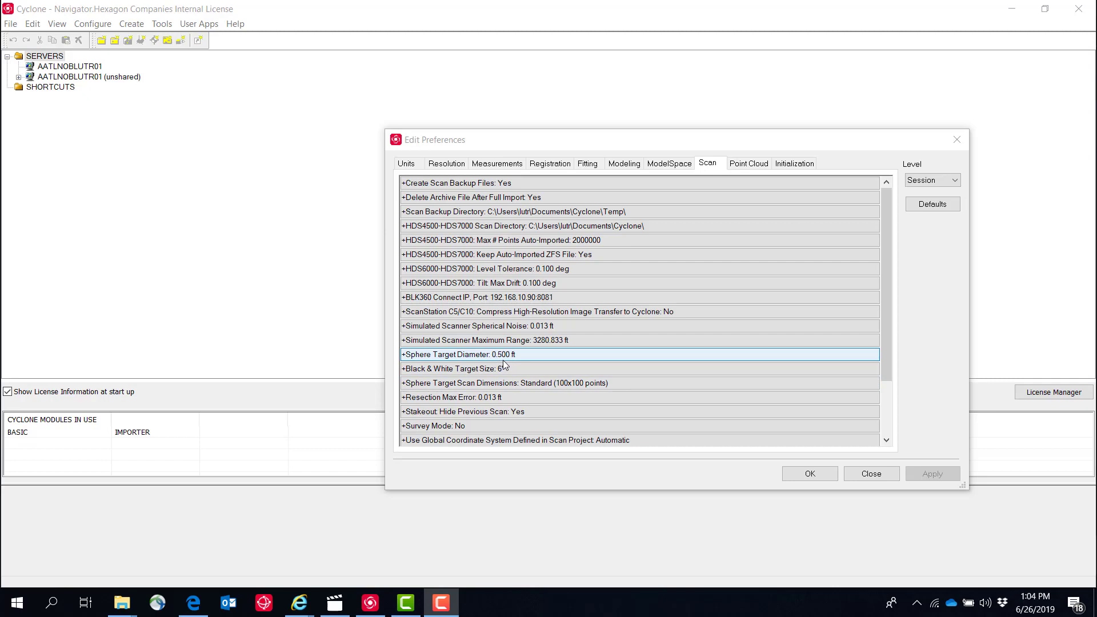
pyautogui.click(406, 355)
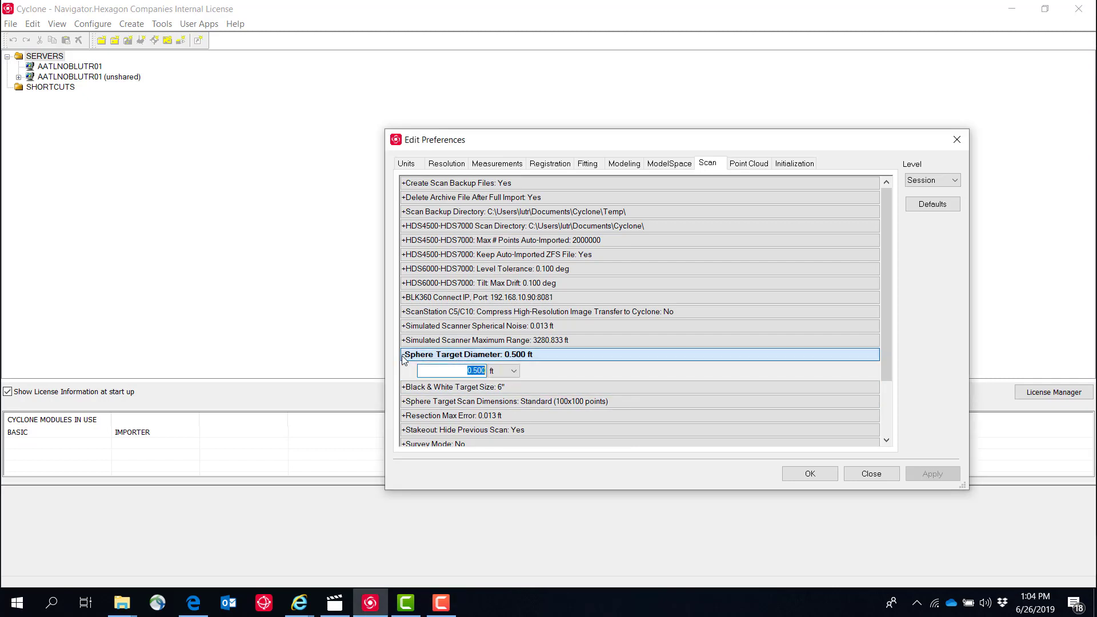
pyautogui.click(516, 371)
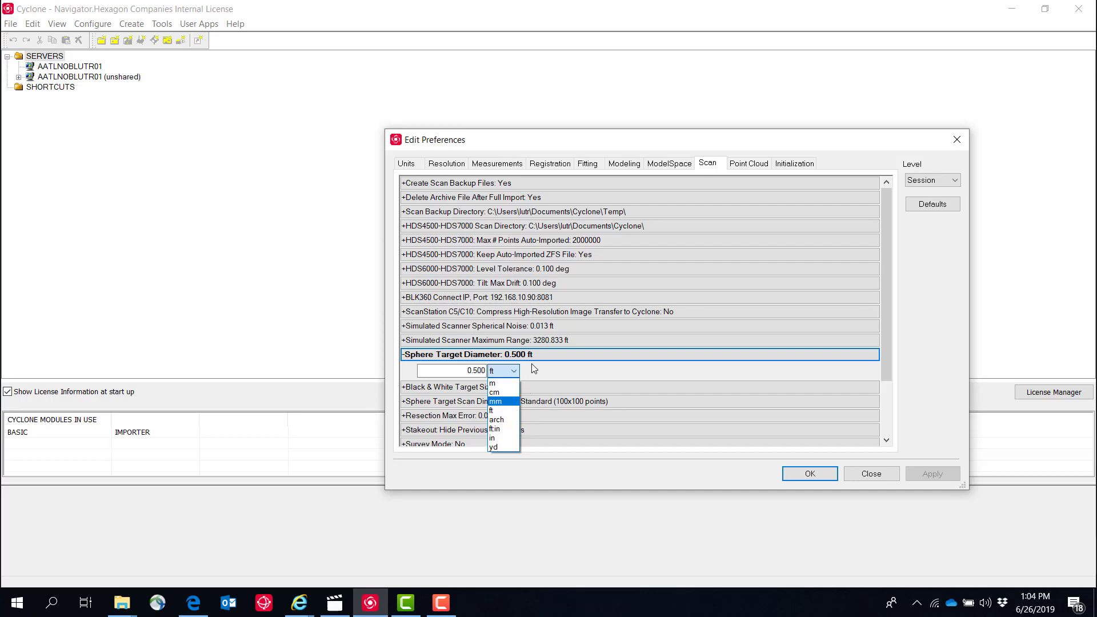
pyautogui.click(405, 357)
pyautogui.click(404, 357)
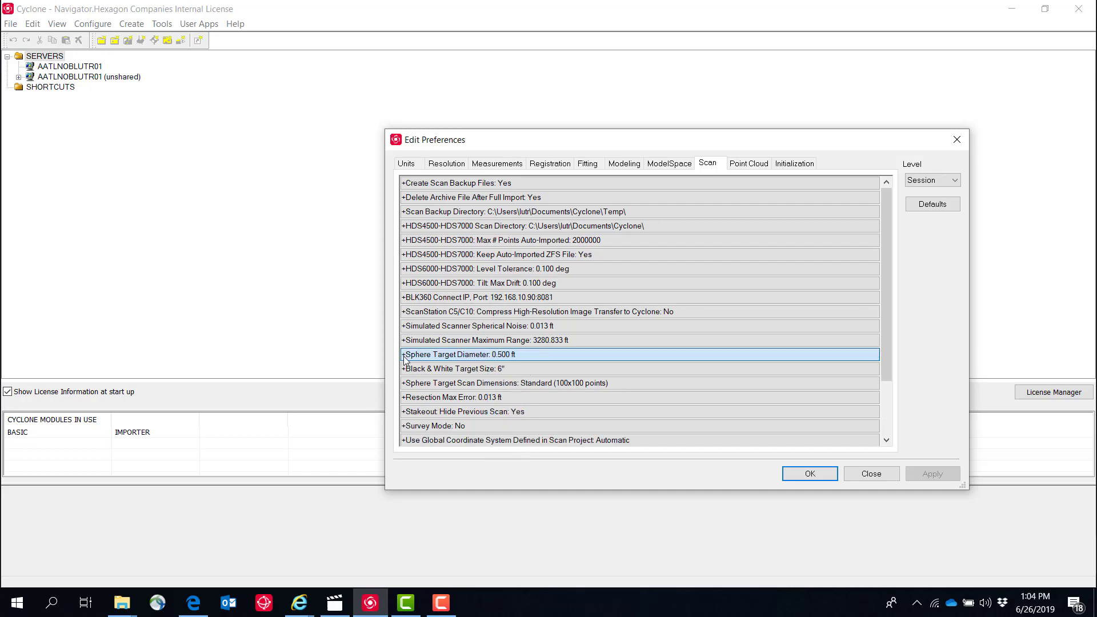
# Set the Black & White Target Size to 4.5" in the Scan preferences and apply the change
pyautogui.click(406, 370)
pyautogui.click(407, 372)
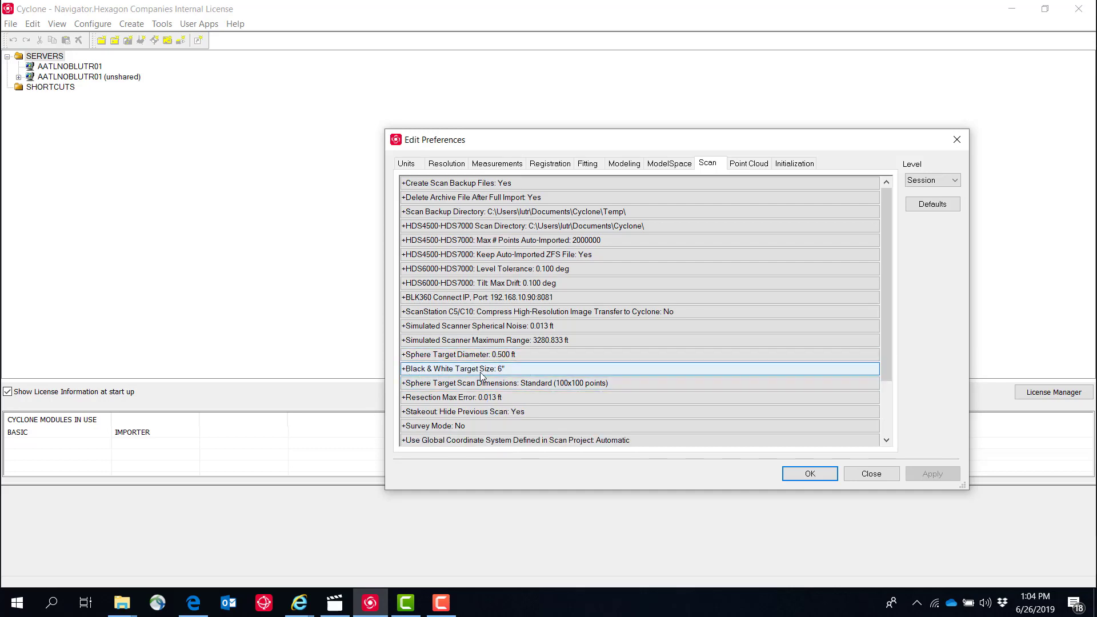
pyautogui.click(406, 372)
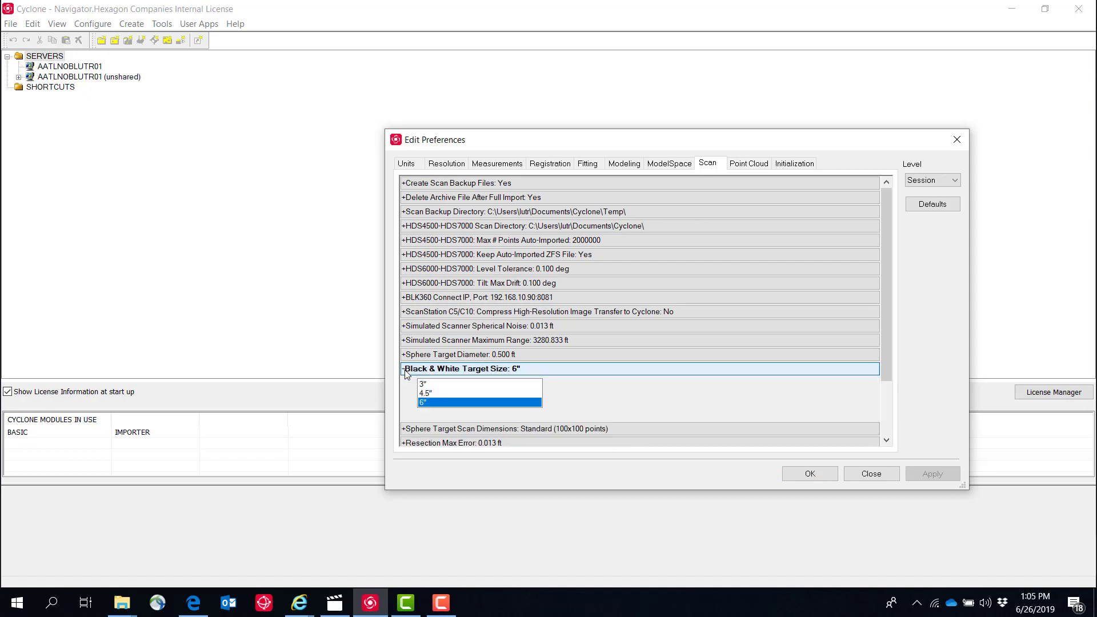
pyautogui.click(433, 393)
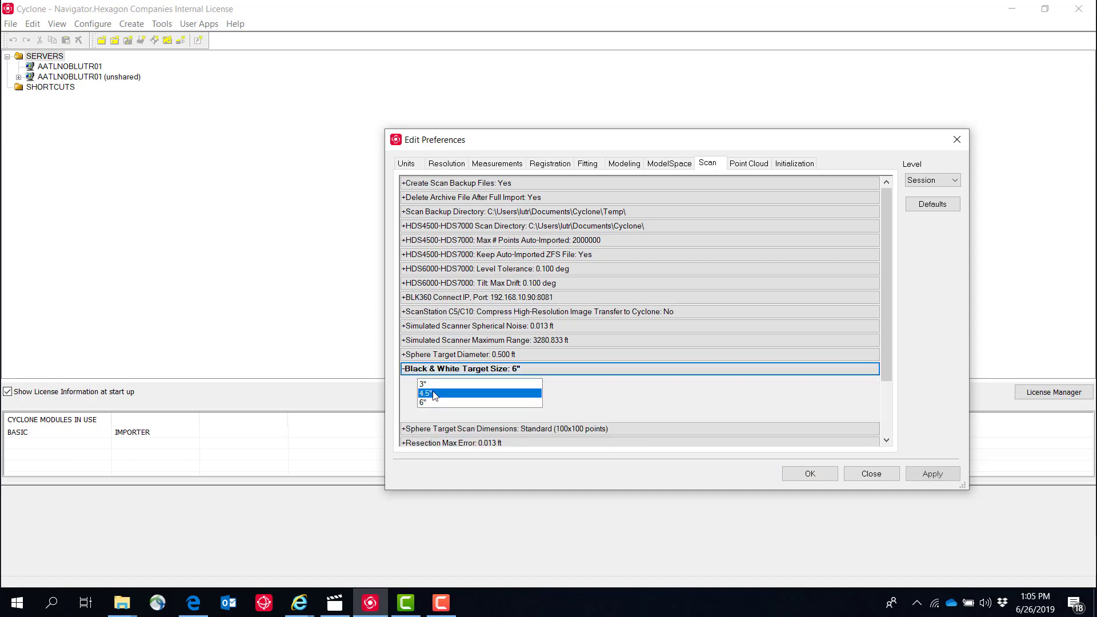
pyautogui.click(409, 372)
pyautogui.click(460, 384)
pyautogui.click(407, 369)
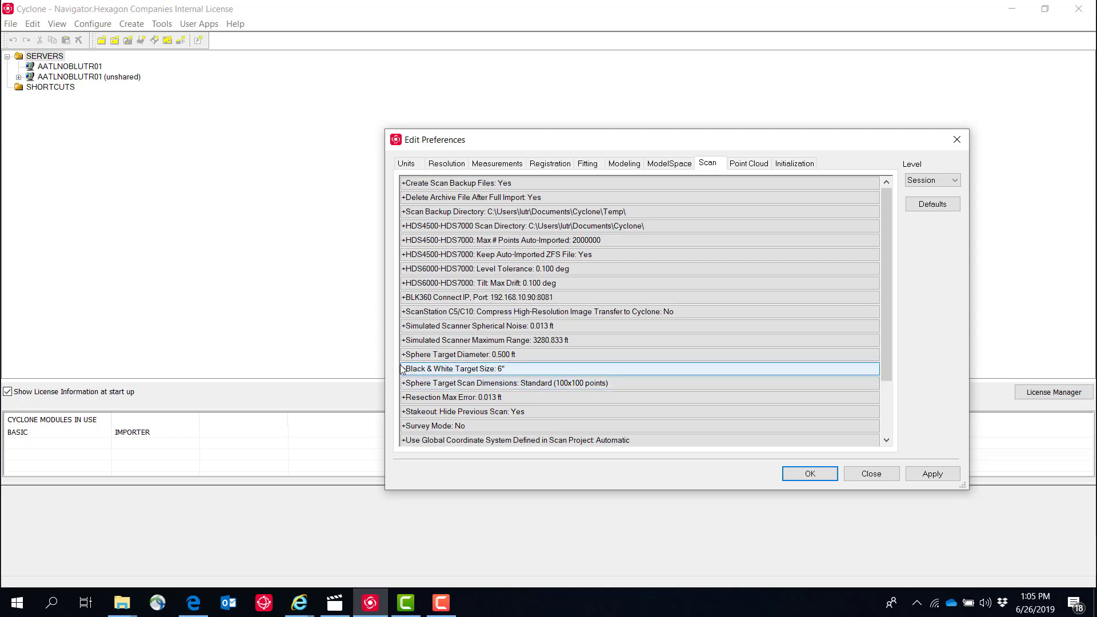
pyautogui.click(404, 369)
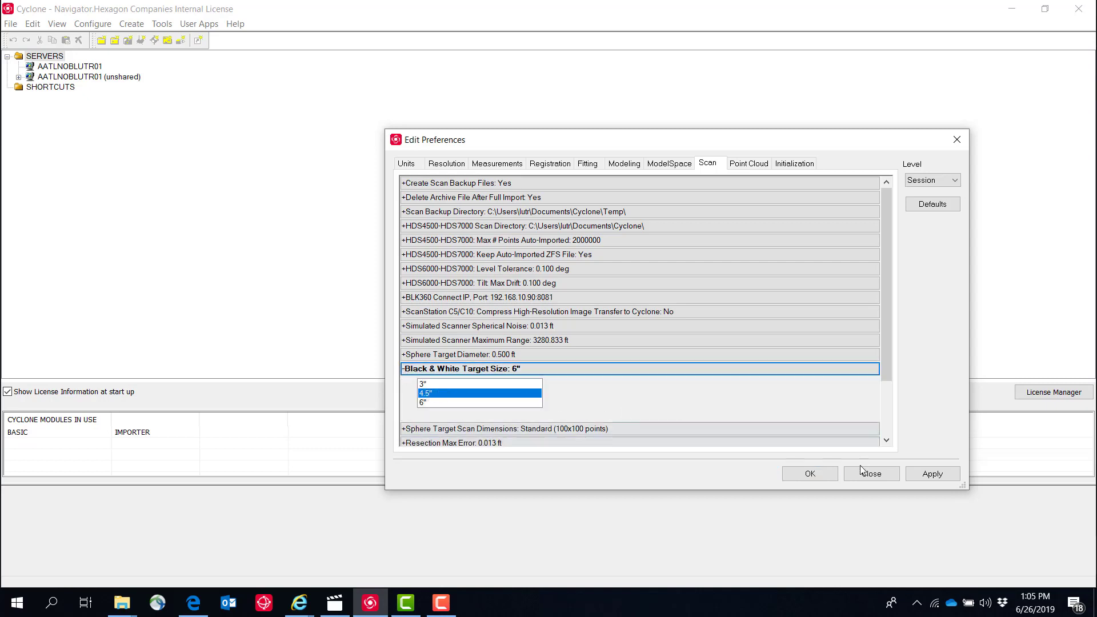
pyautogui.click(932, 473)
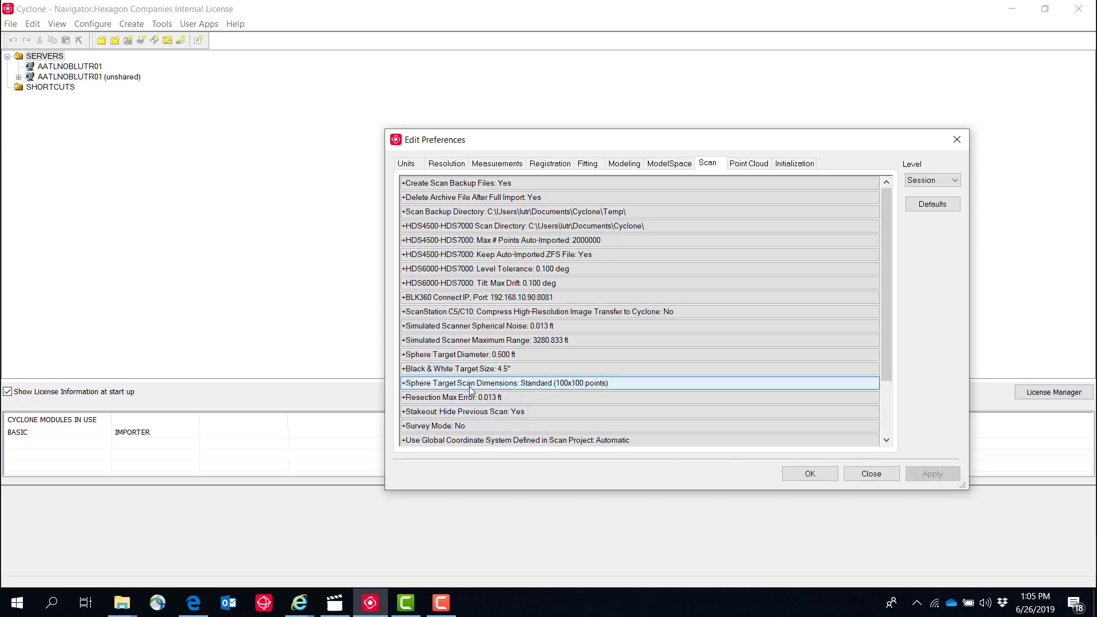
# Examine the options for Add Vertex to Scanner Location in the Scan preferences
pyautogui.moveTo(887, 332); pyautogui.dragTo(886, 402)
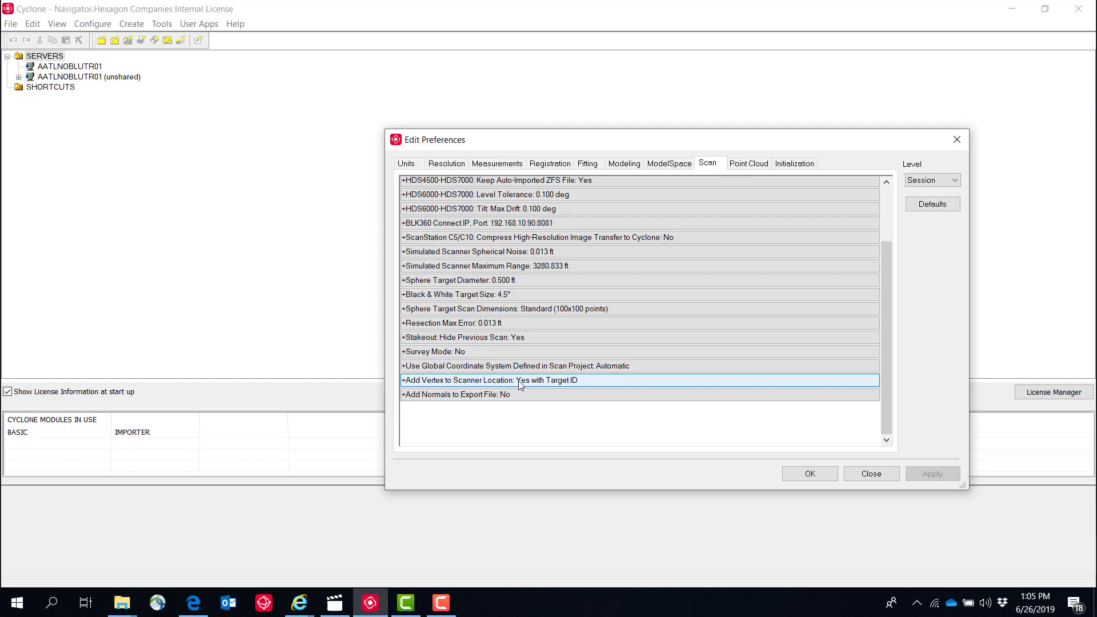
pyautogui.click(404, 381)
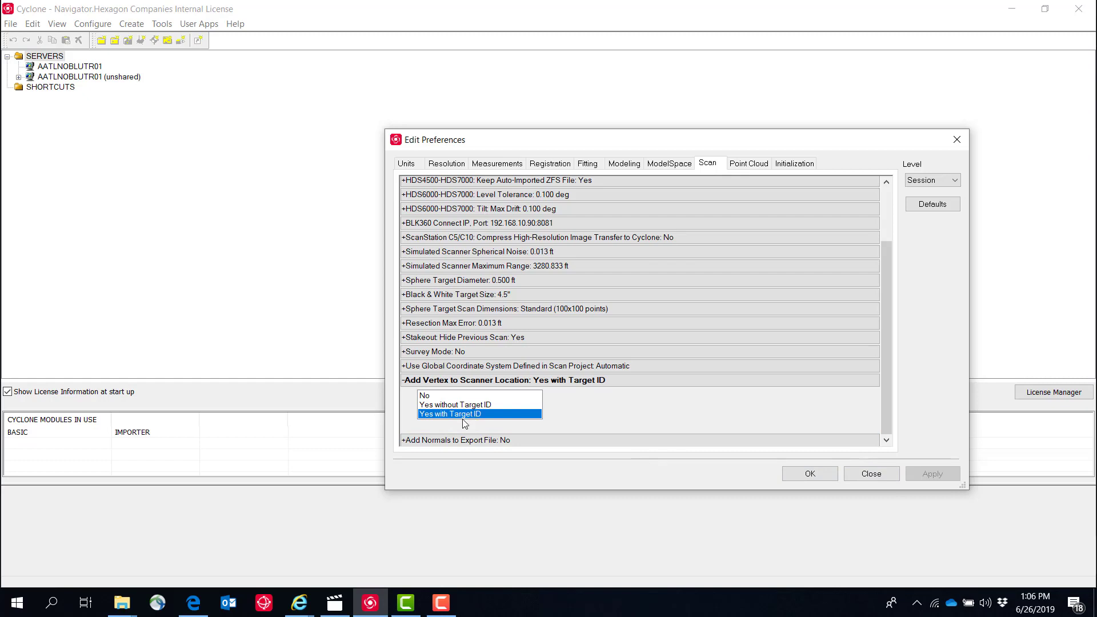
pyautogui.click(402, 380)
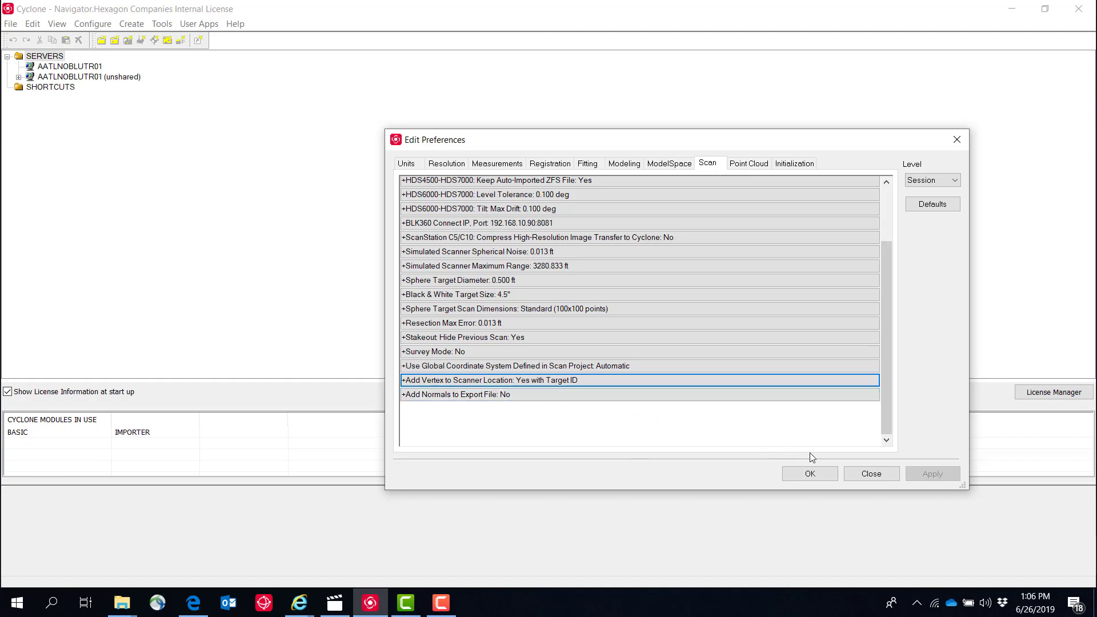
# Check the Point Cloud preferences and the user folder locations in Cyclone User Configuration Manager, leaving the manager without changes
pyautogui.click(739, 165)
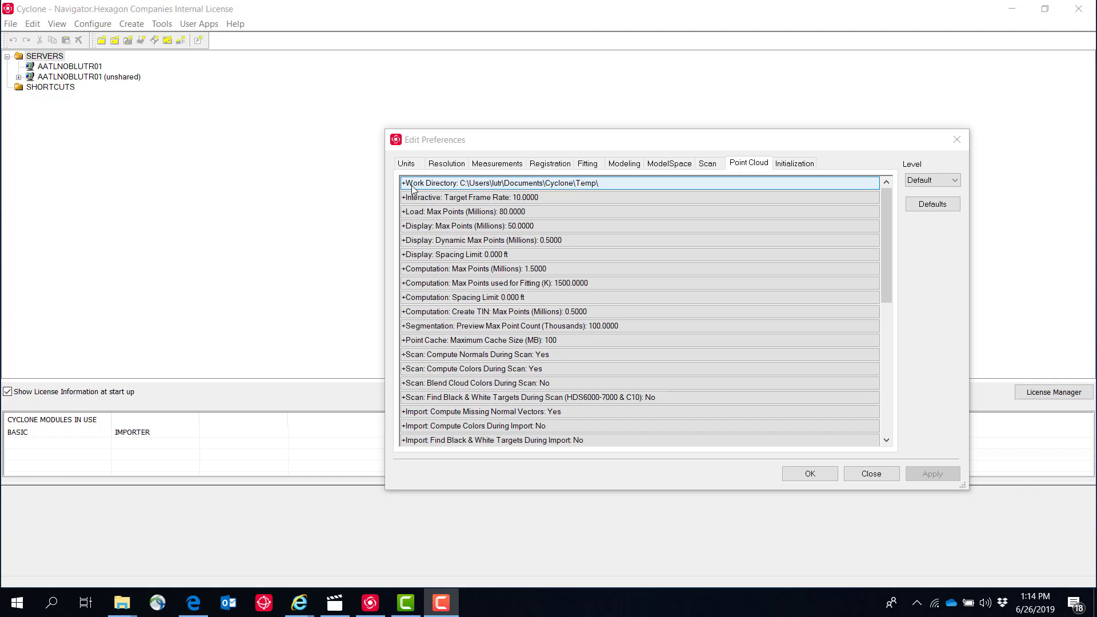
pyautogui.click(55, 612)
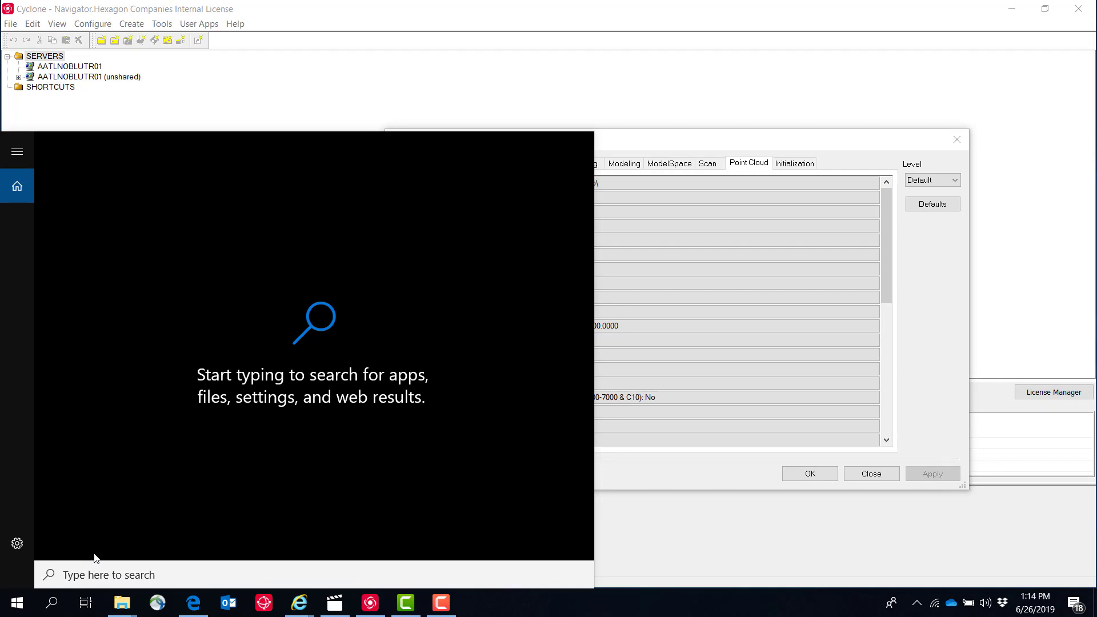
pyautogui.write('cyclone')
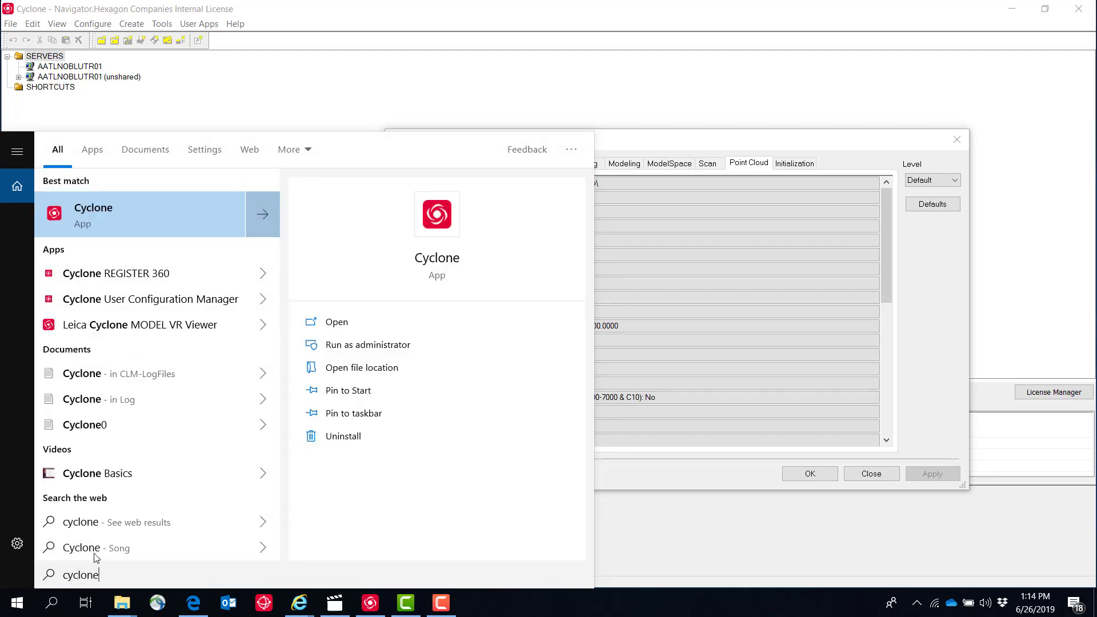
pyautogui.click(153, 299)
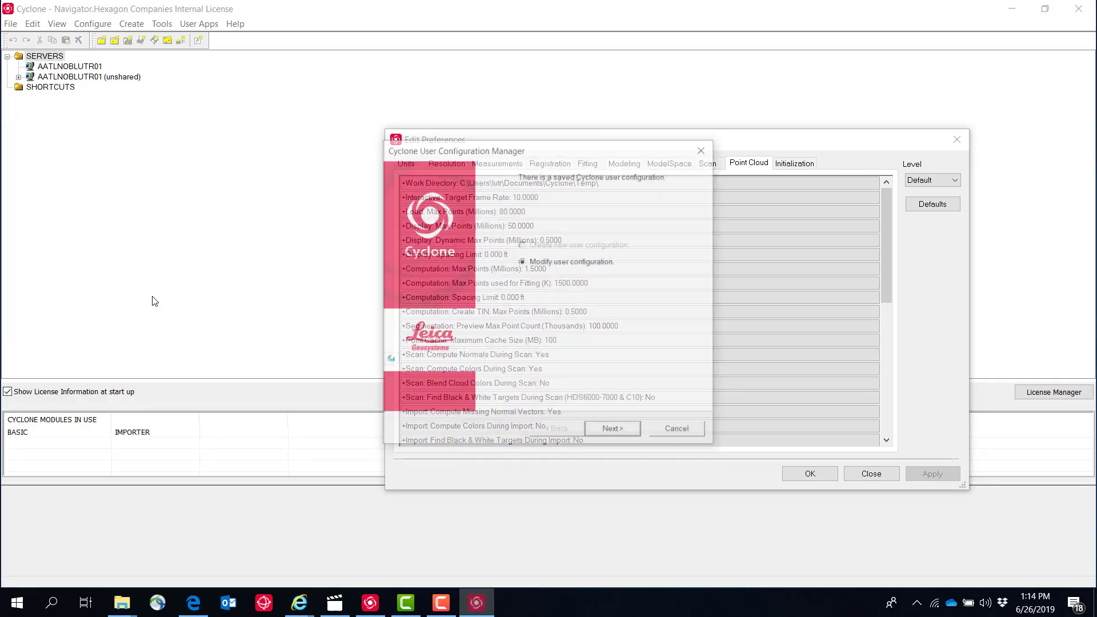
pyautogui.click(614, 432)
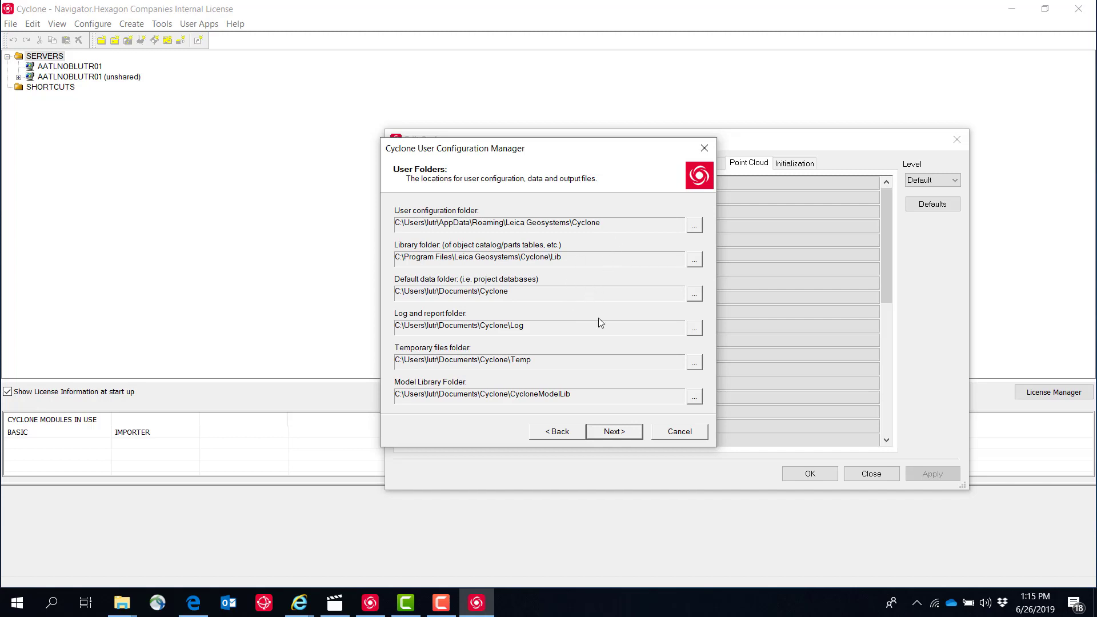
pyautogui.click(676, 432)
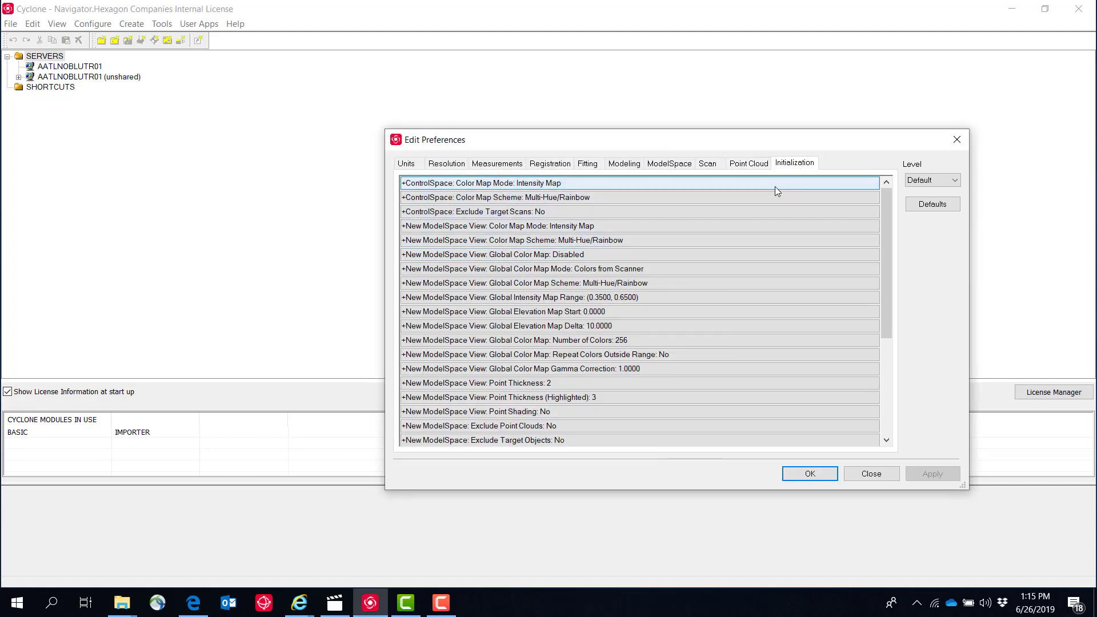
# Review the preference categories from Point Cloud back to Units, and accept the preferences to close the dialog
pyautogui.click(752, 165)
pyautogui.click(714, 165)
pyautogui.click(671, 165)
pyautogui.click(619, 165)
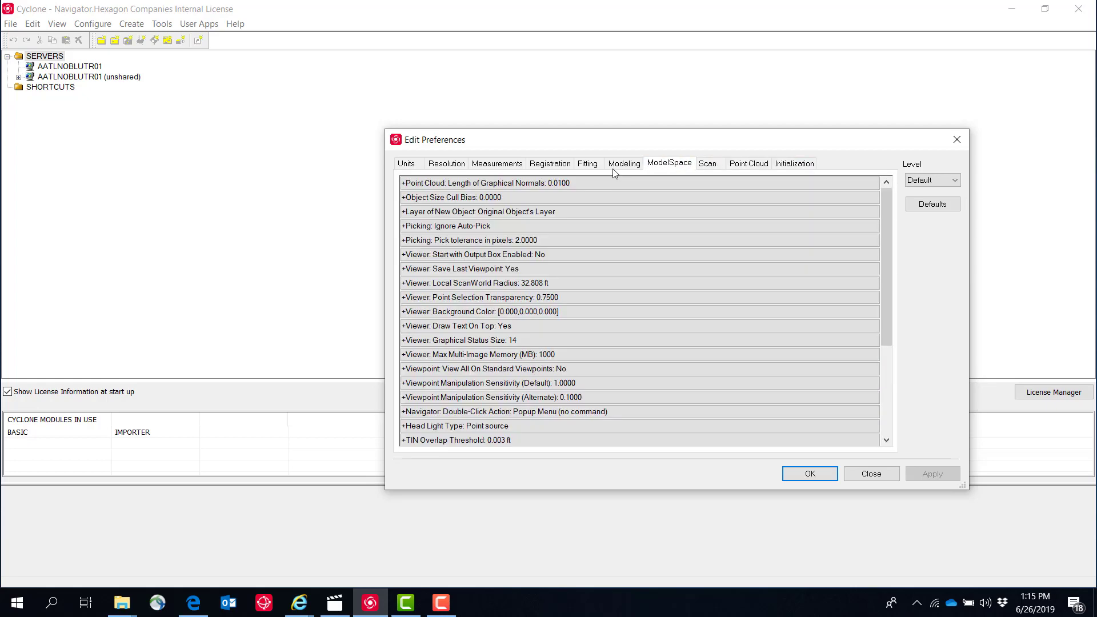
pyautogui.click(588, 165)
pyautogui.click(550, 165)
pyautogui.click(496, 165)
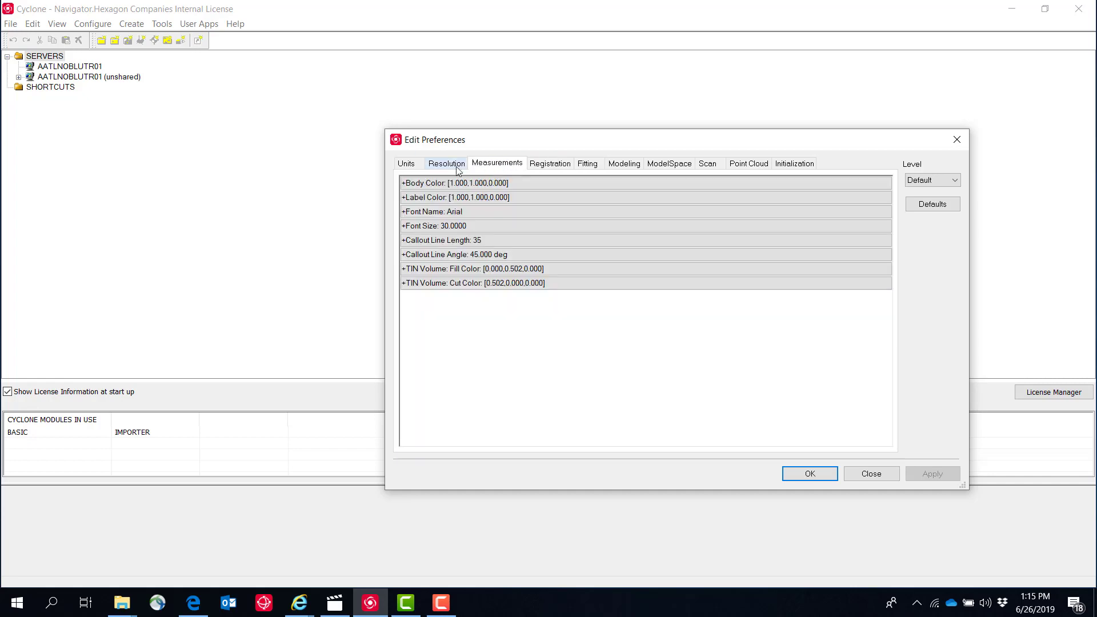
pyautogui.click(447, 165)
pyautogui.click(415, 166)
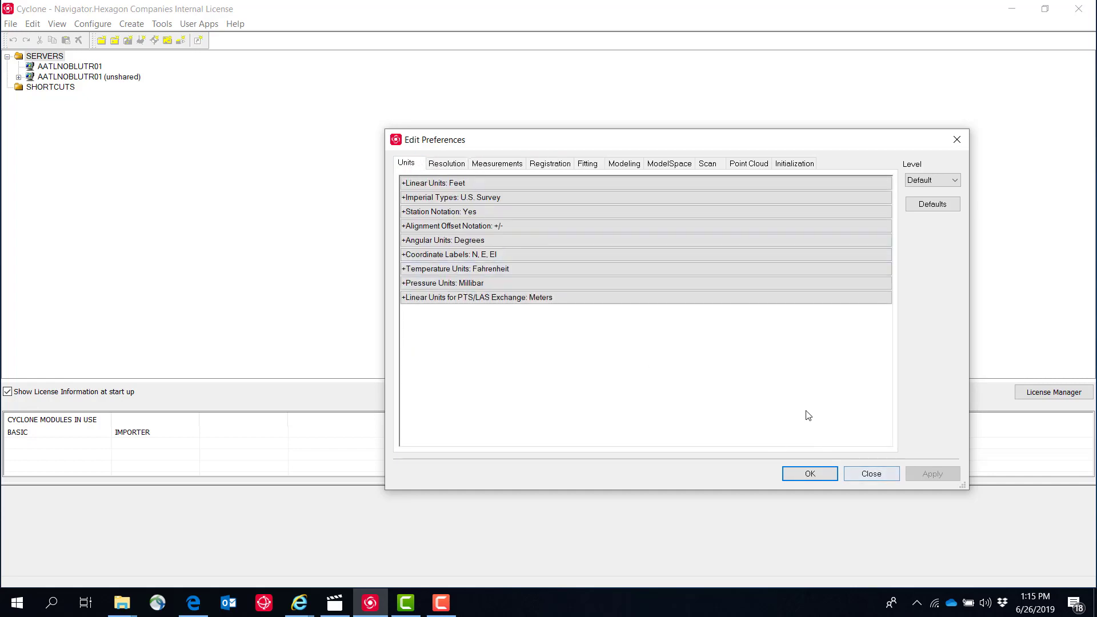
pyautogui.click(810, 474)
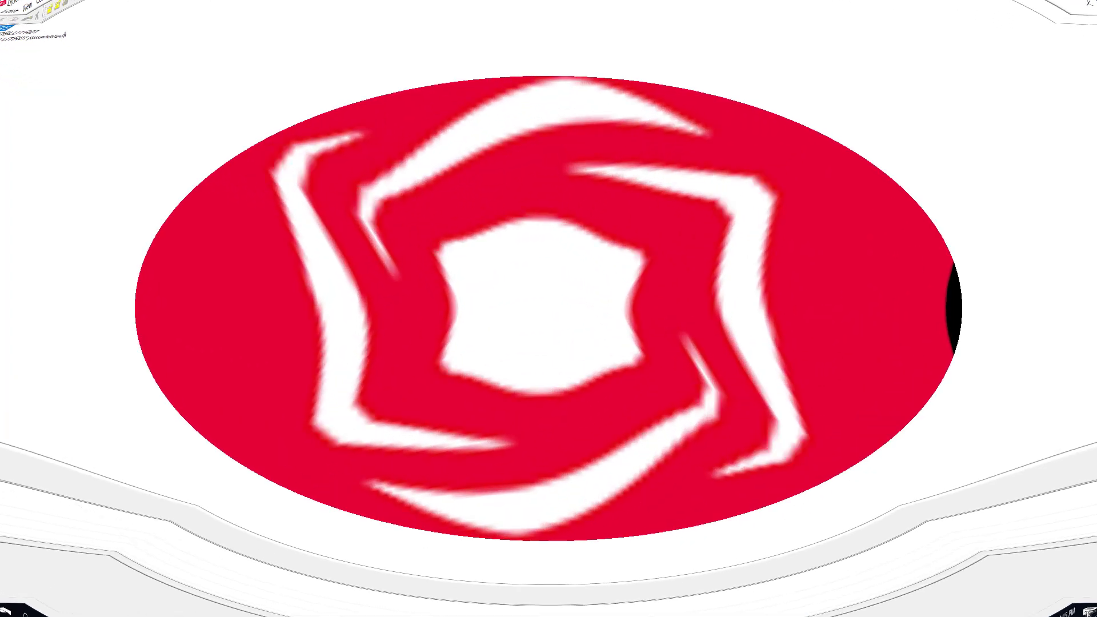